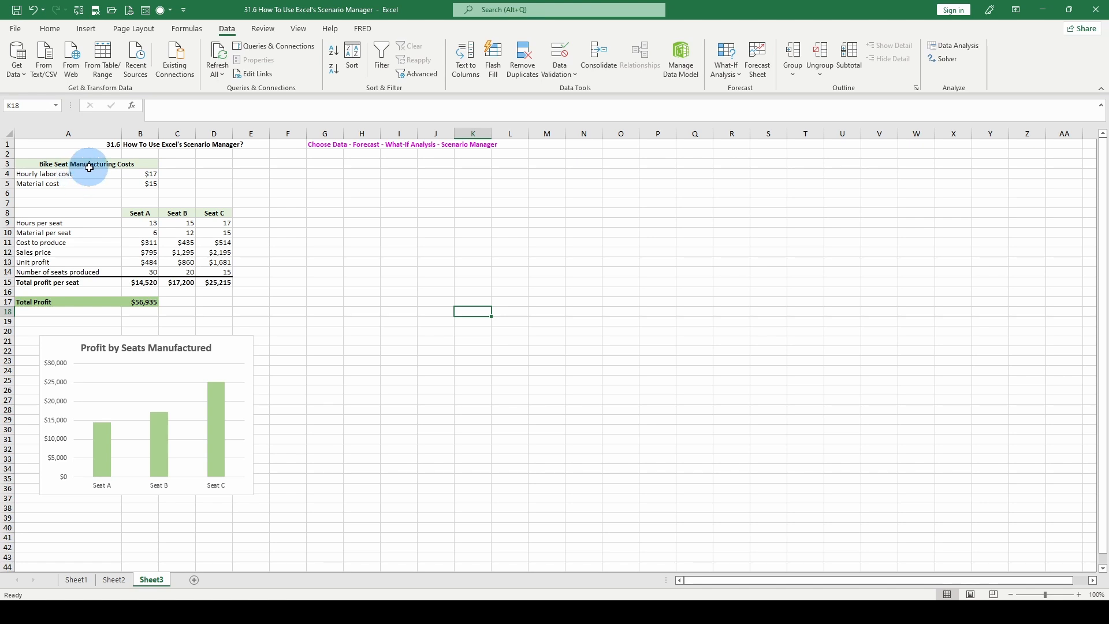
# - Examine the bike seat manufacturing costs and the hours and material per seat for Seats A, B and C
pyautogui.click(89, 165)
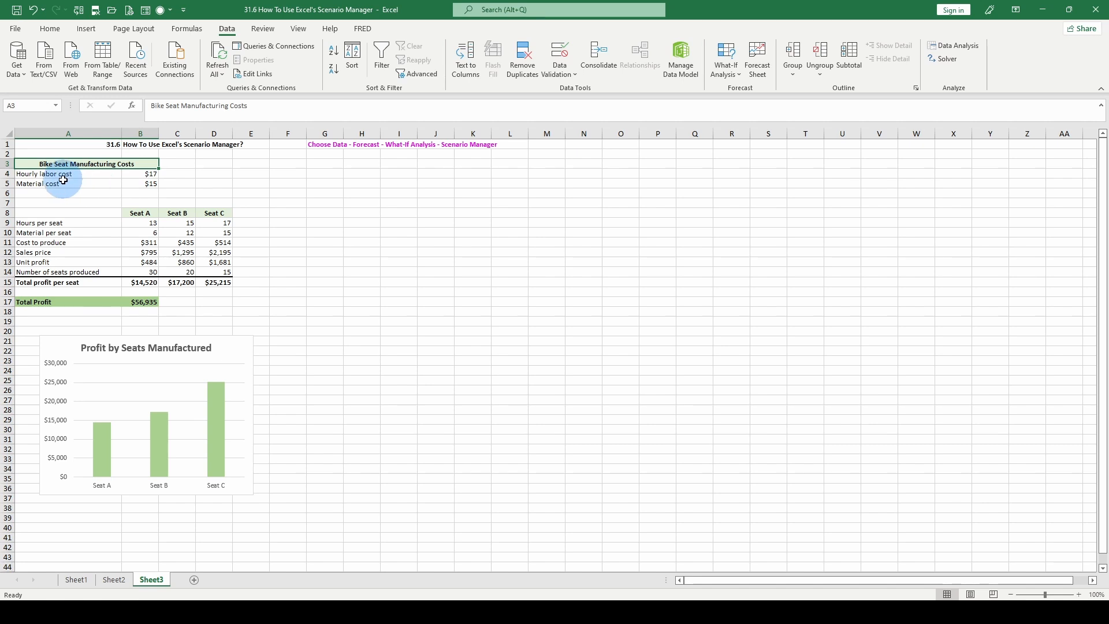
pyautogui.click(140, 183)
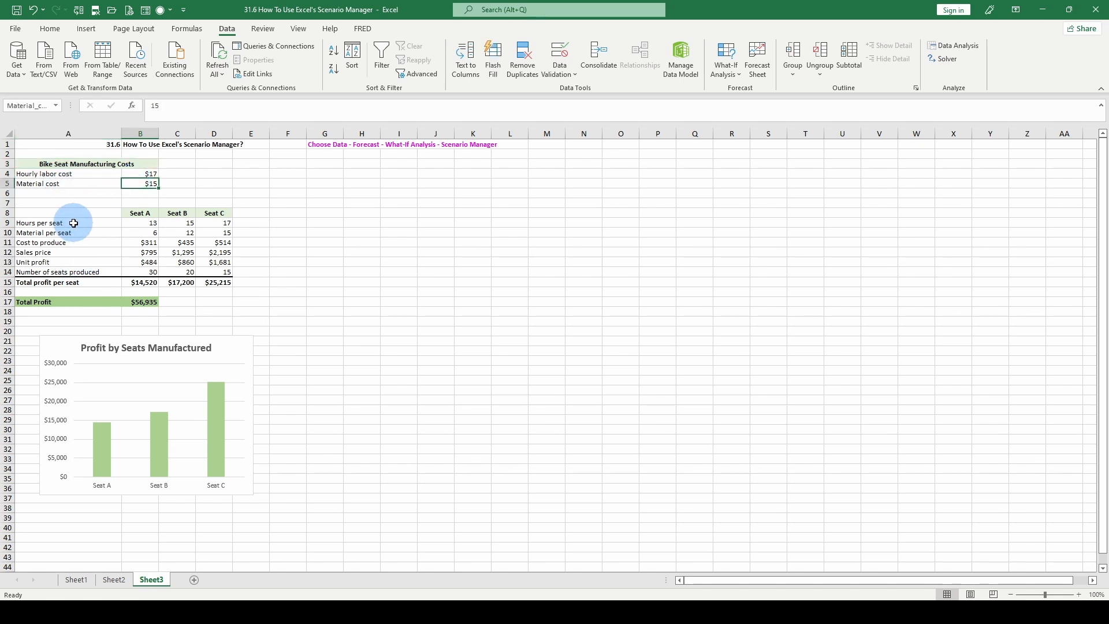
pyautogui.click(152, 214)
pyautogui.click(177, 214)
pyautogui.click(214, 214)
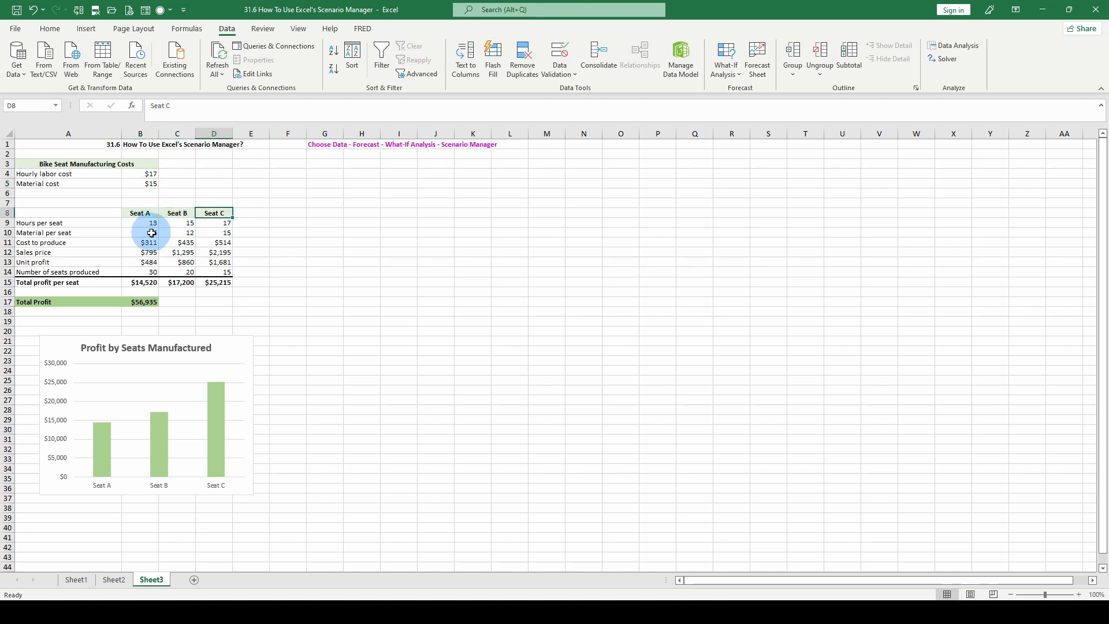
pyautogui.click(184, 224)
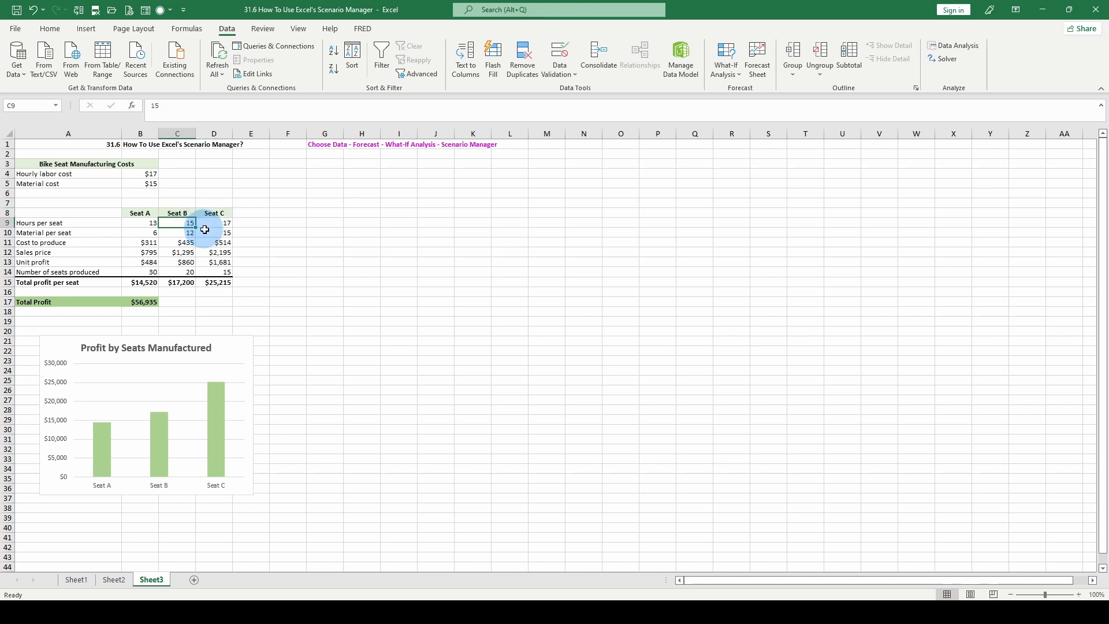
pyautogui.click(219, 225)
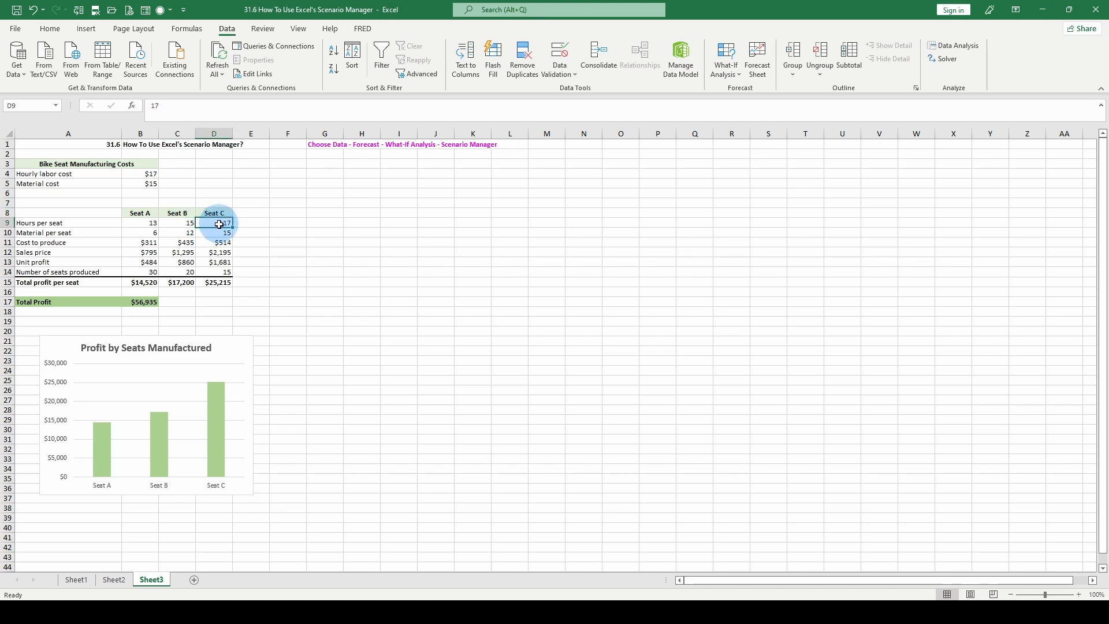
pyautogui.click(147, 231)
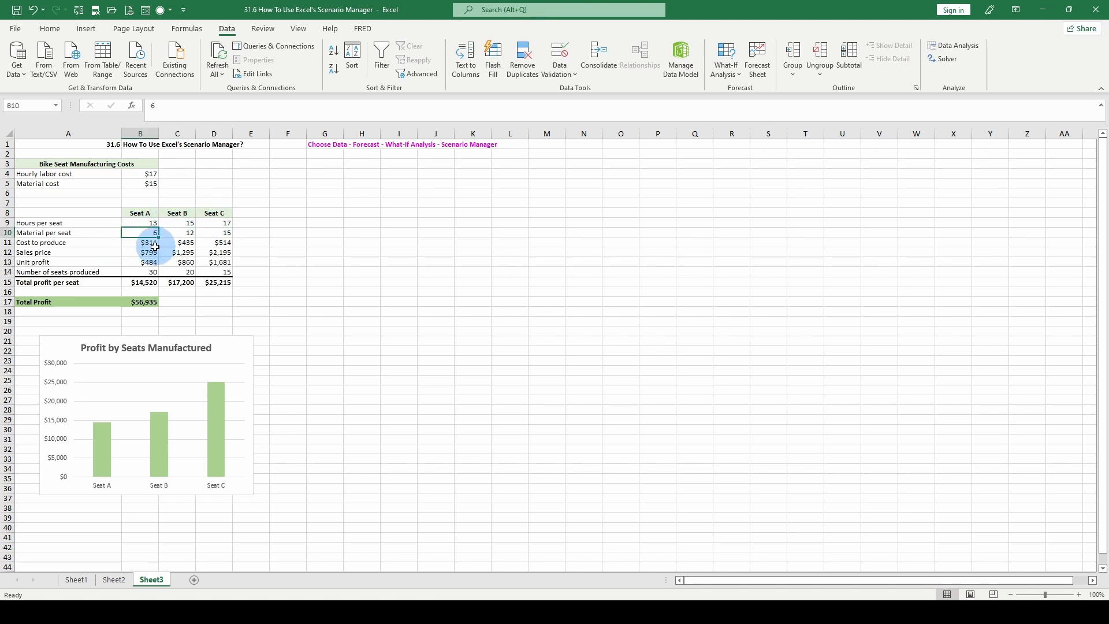
# - Examine the cost to produce, sales price, unit profit and seats produced rows, plus the Total Profit formula
pyautogui.click(136, 243)
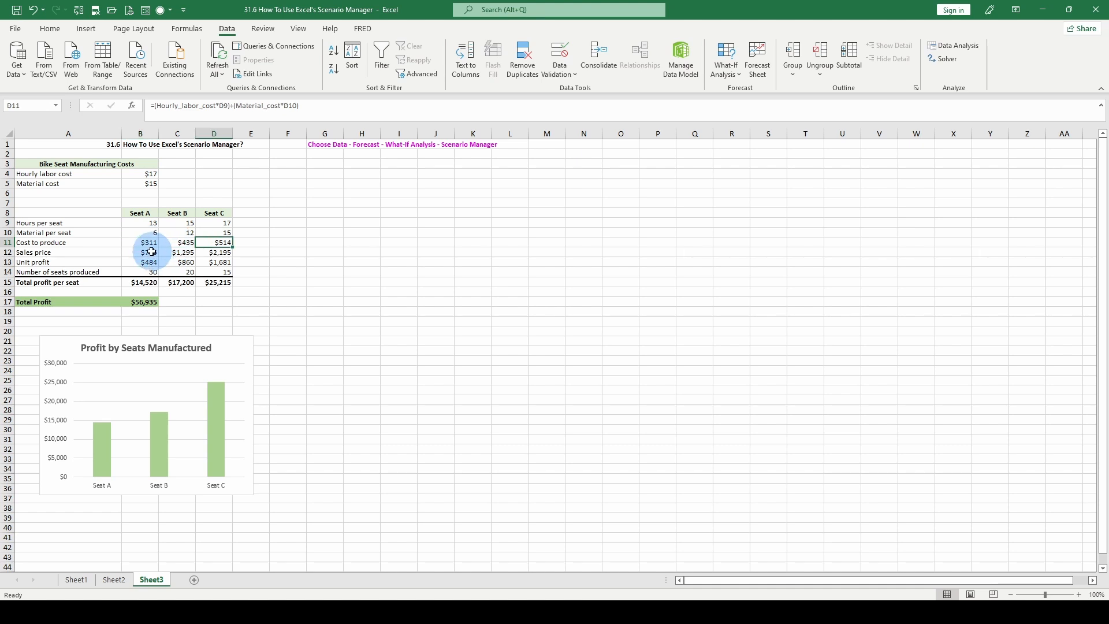
pyautogui.click(147, 252)
pyautogui.click(178, 253)
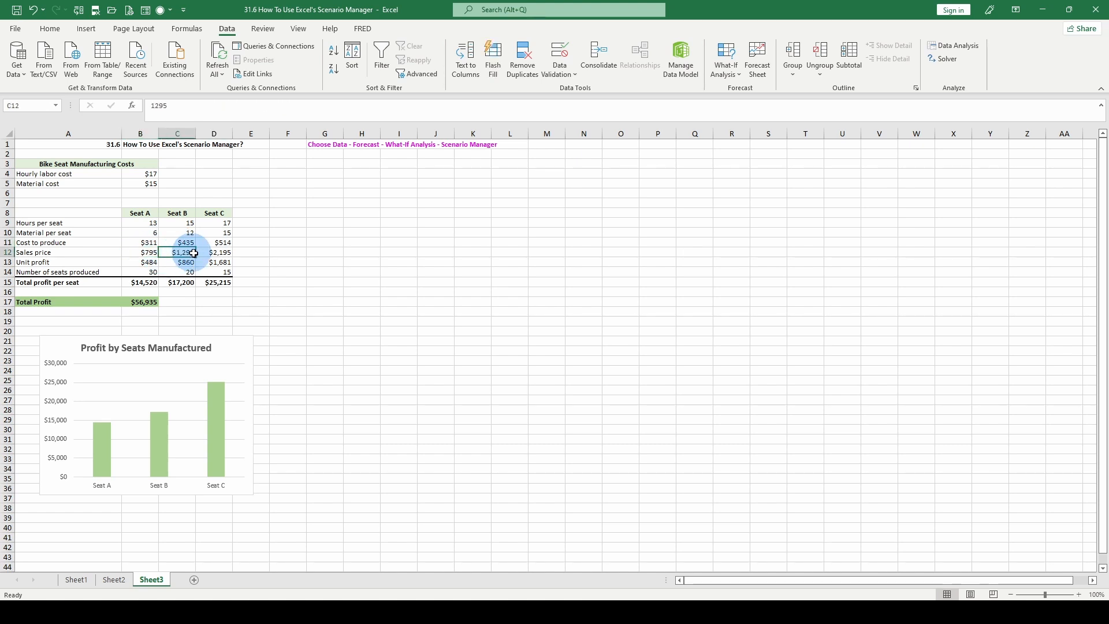
pyautogui.click(216, 250)
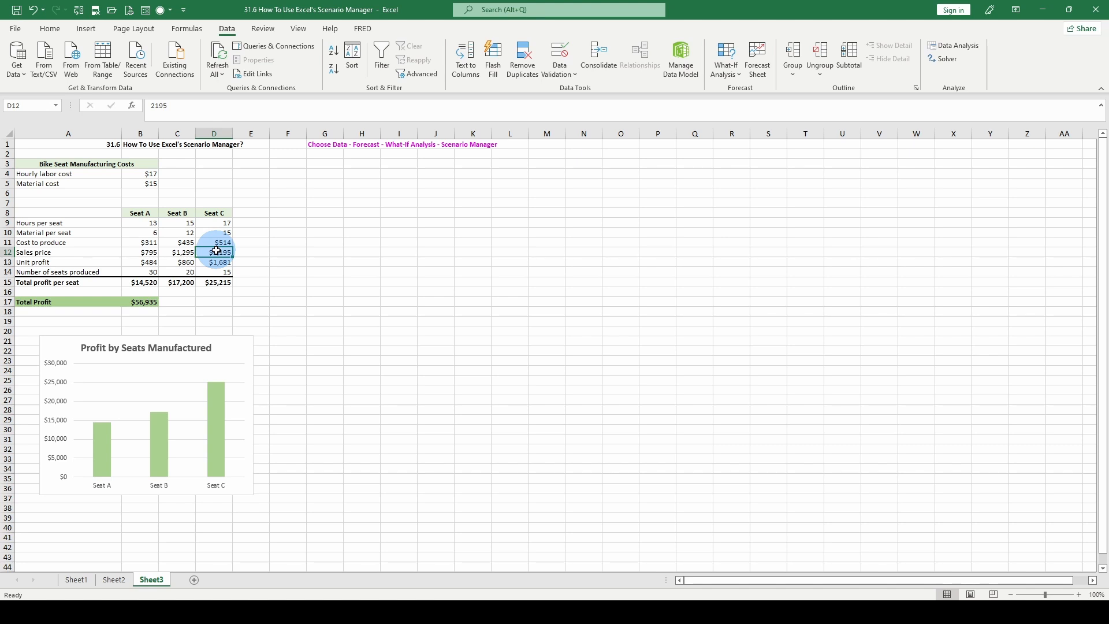
pyautogui.click(149, 264)
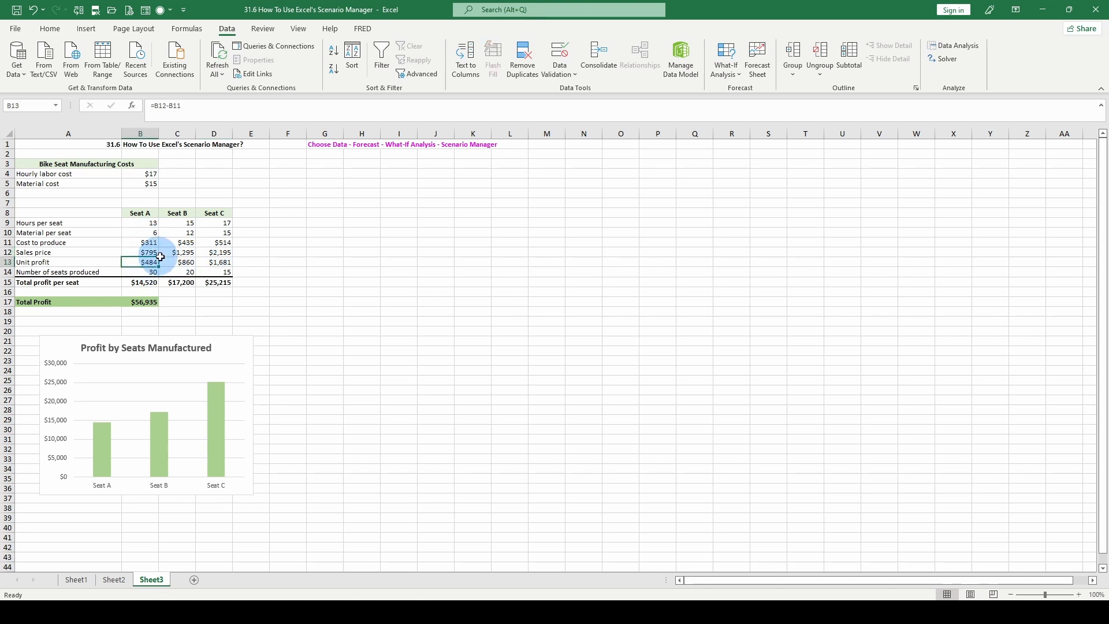
pyautogui.press('Return')
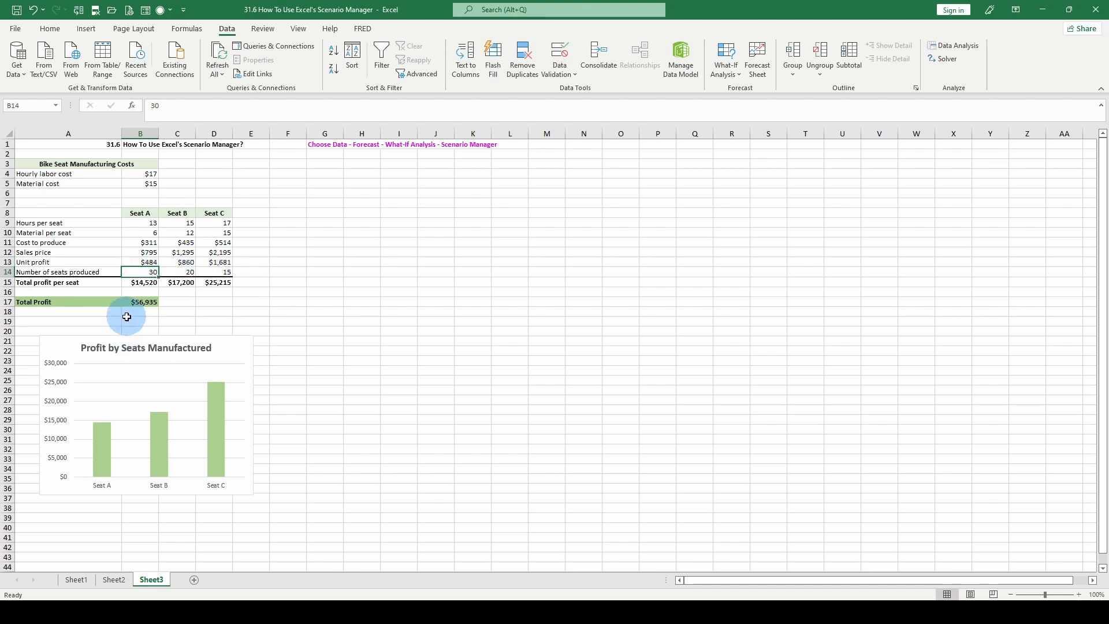
pyautogui.click(212, 269)
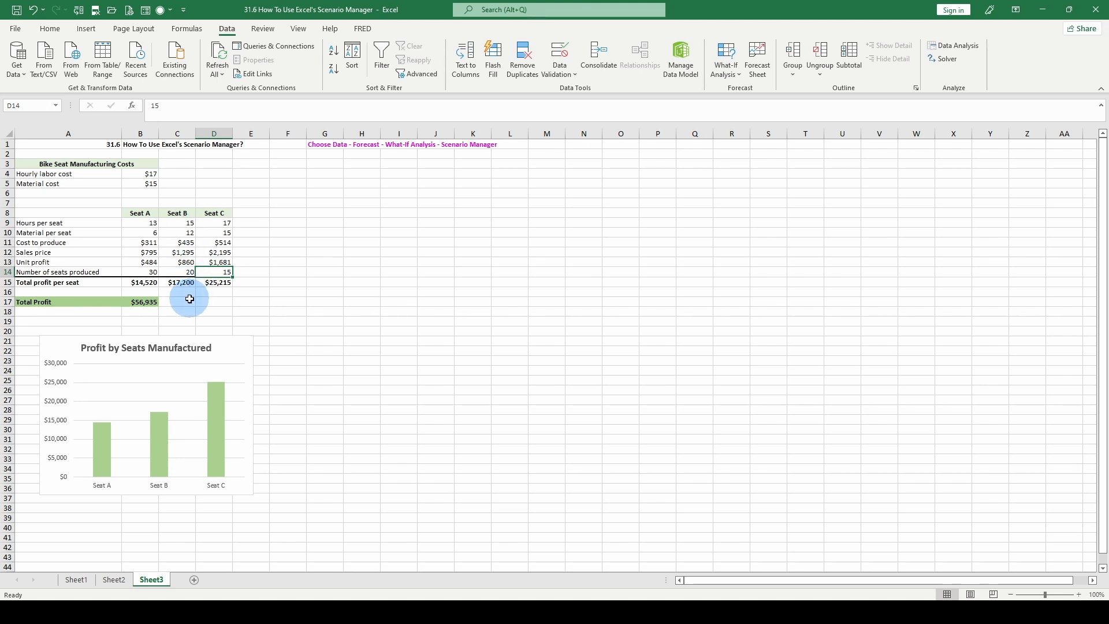
pyautogui.click(142, 301)
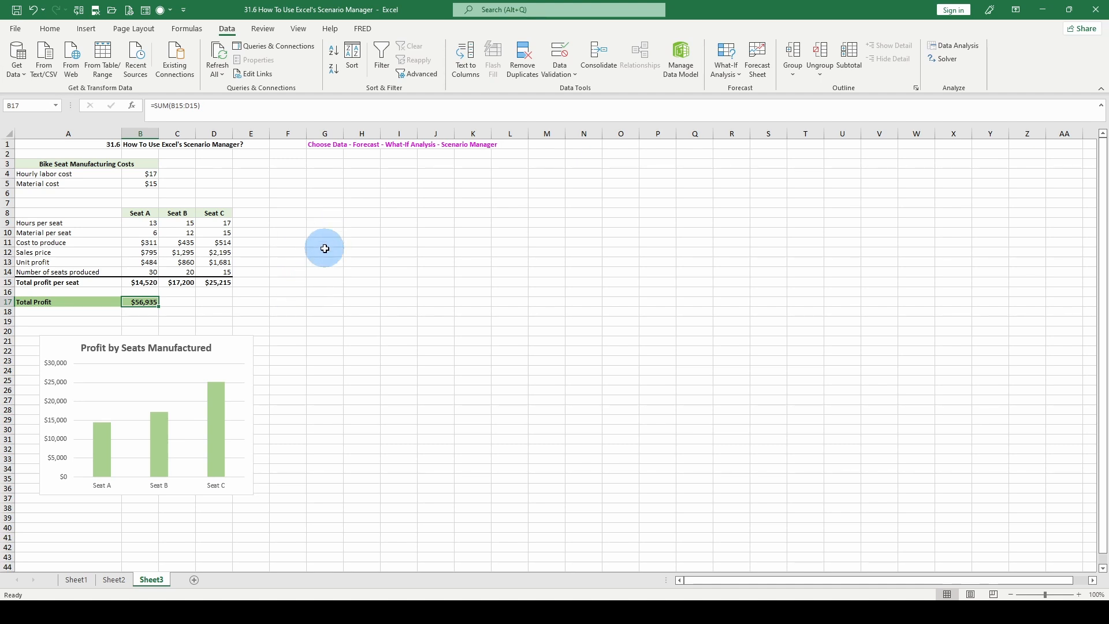
# - Change the note in cell G1 to "Data - Forecast - What-If Analysis - Scenario Manager"
pyautogui.click(329, 147)
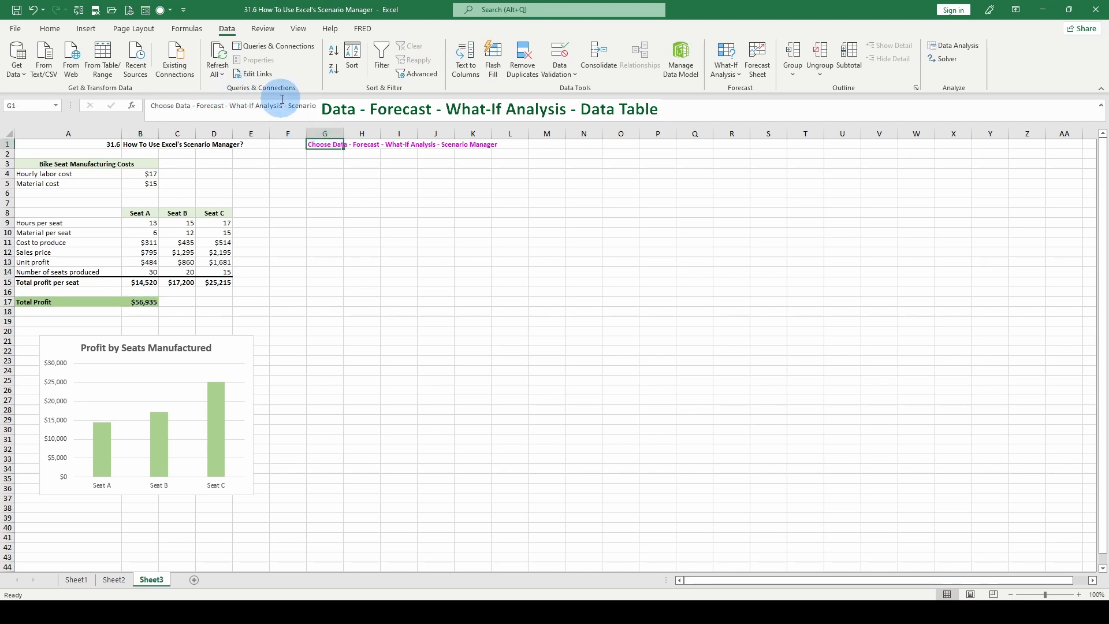
pyautogui.press('Return')
# - Open the Scenario Manager and review the Best Case scenario's changing cells and its labor and material cost values
pyautogui.click(738, 73)
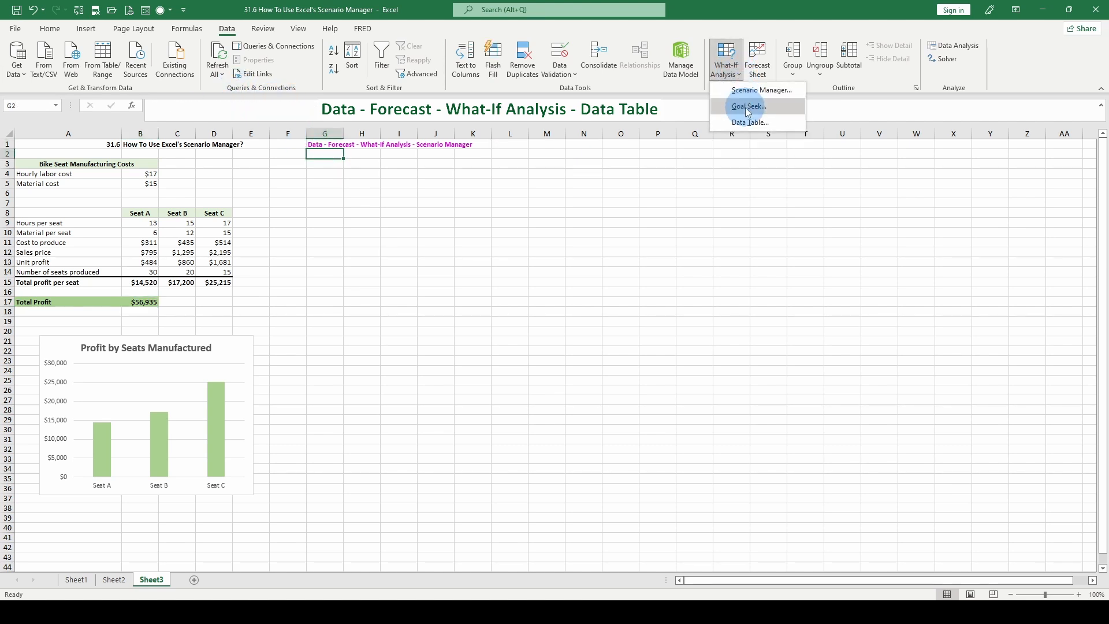
pyautogui.click(751, 90)
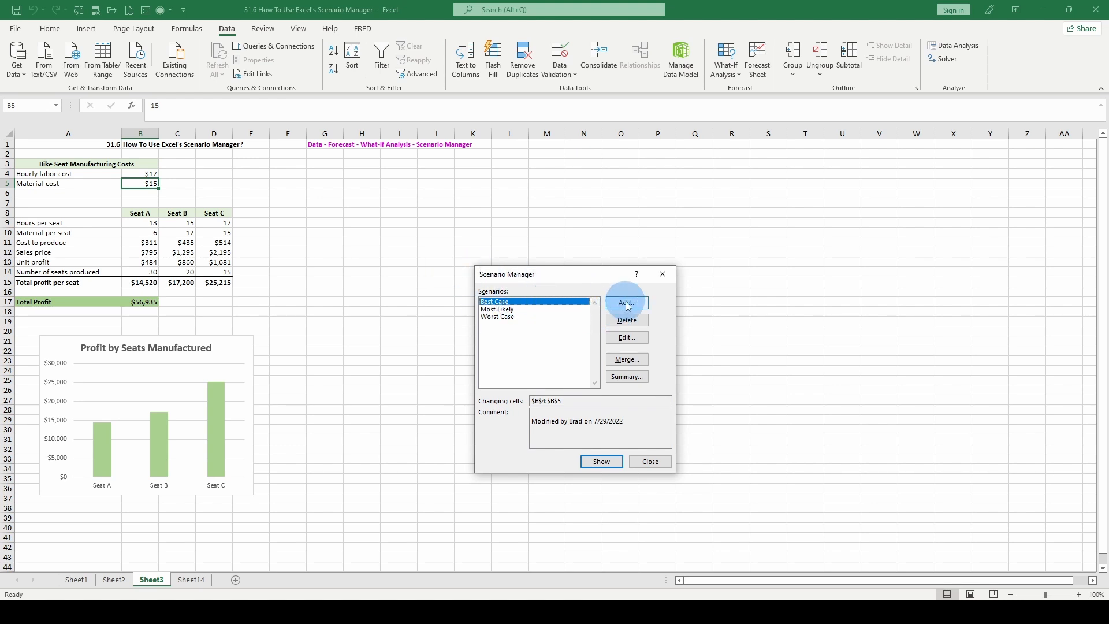
pyautogui.click(632, 340)
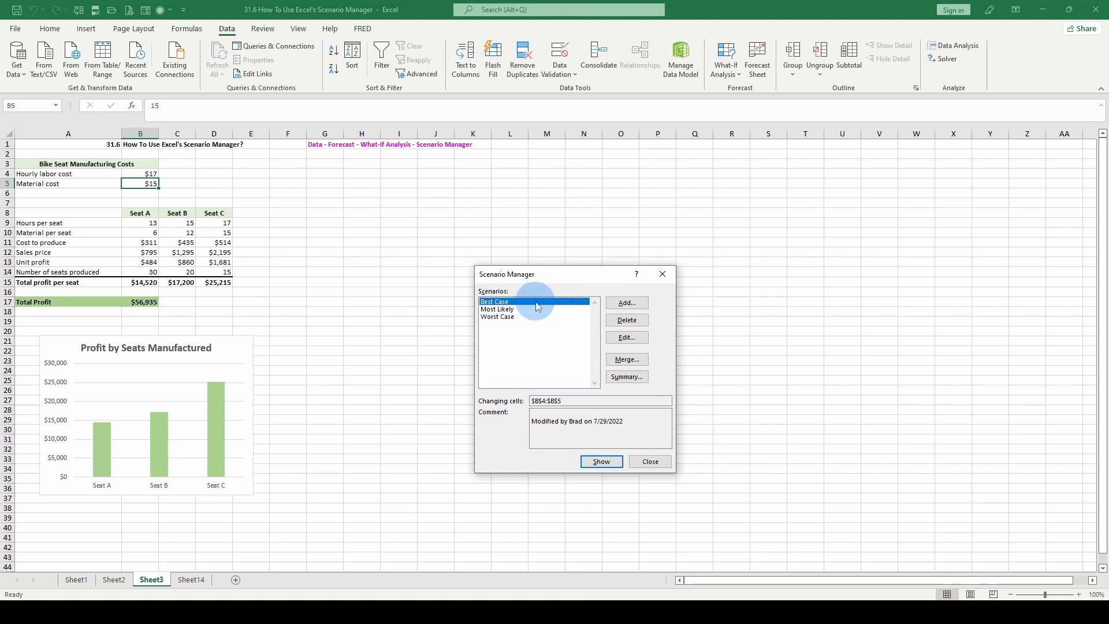
pyautogui.doubleClick(507, 301)
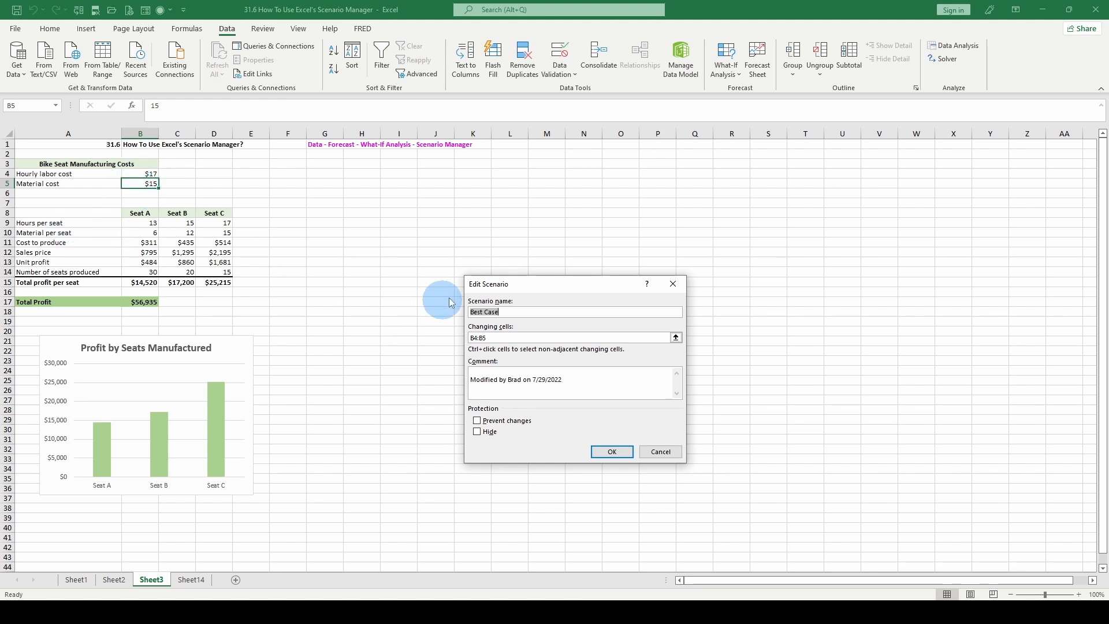
pyautogui.moveTo(558, 284); pyautogui.dragTo(466, 256)
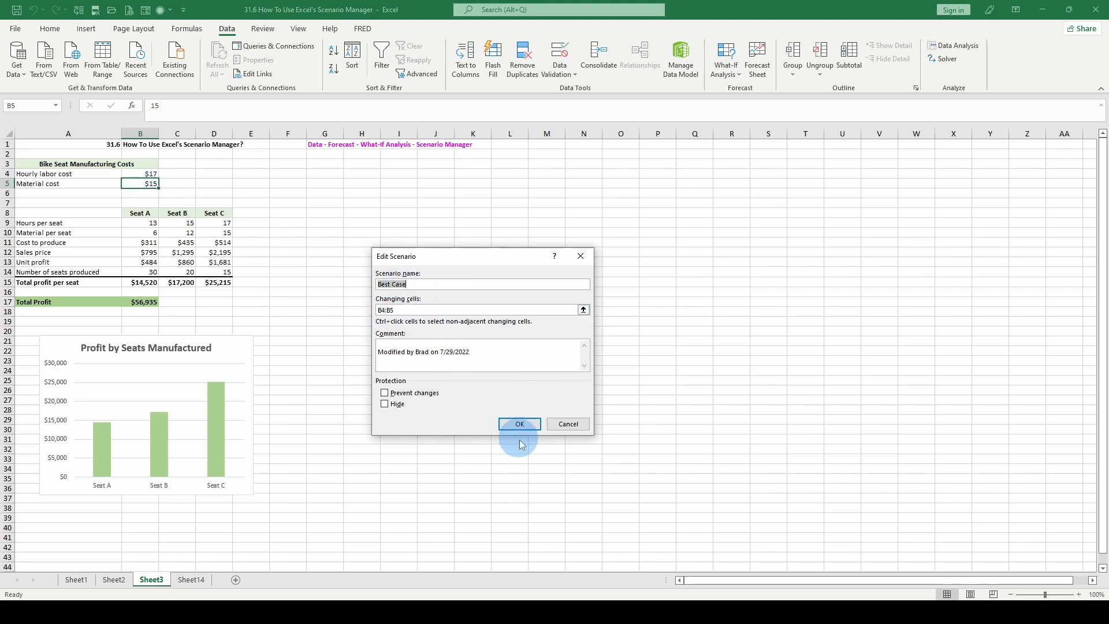
pyautogui.click(520, 424)
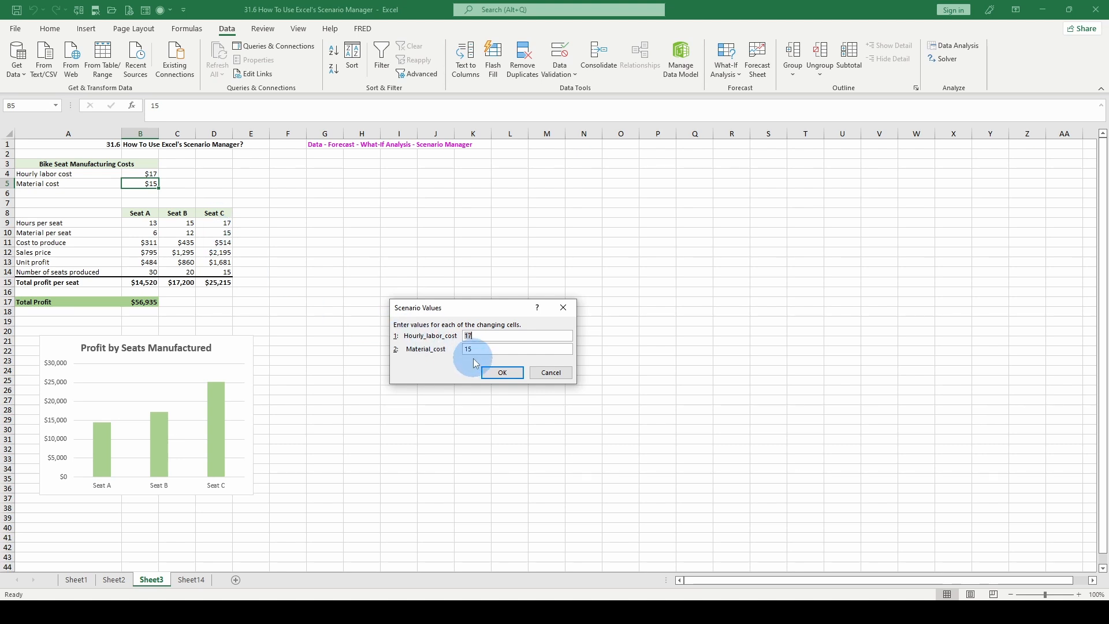
pyautogui.press('Return')
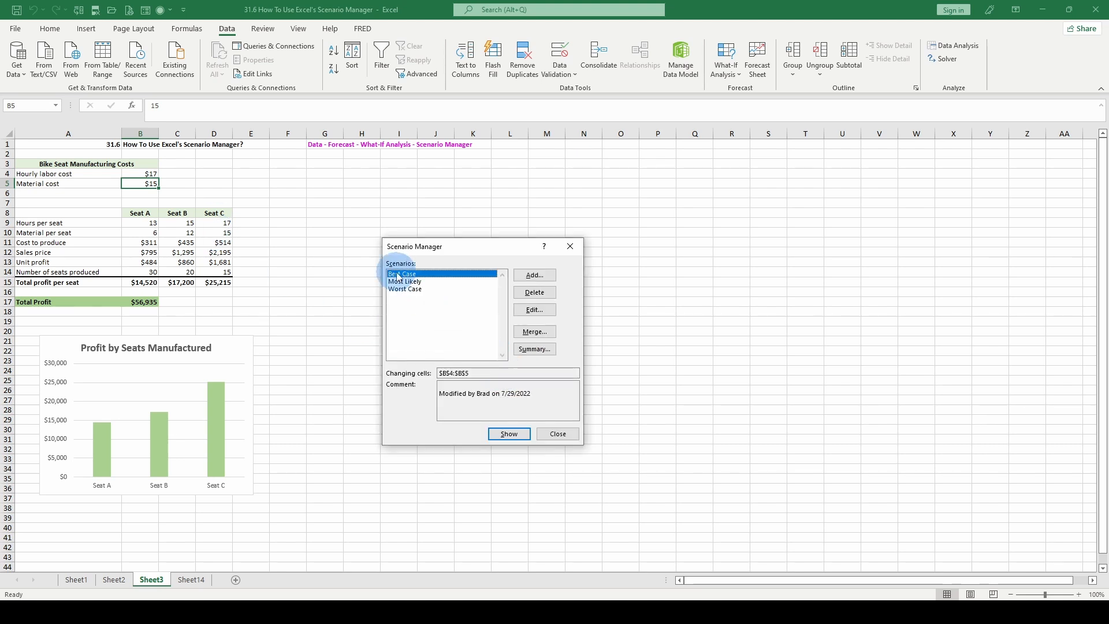
# - Review the changing cells and values of the Most Likely and Worst Case scenarios without editing them
pyautogui.click(410, 281)
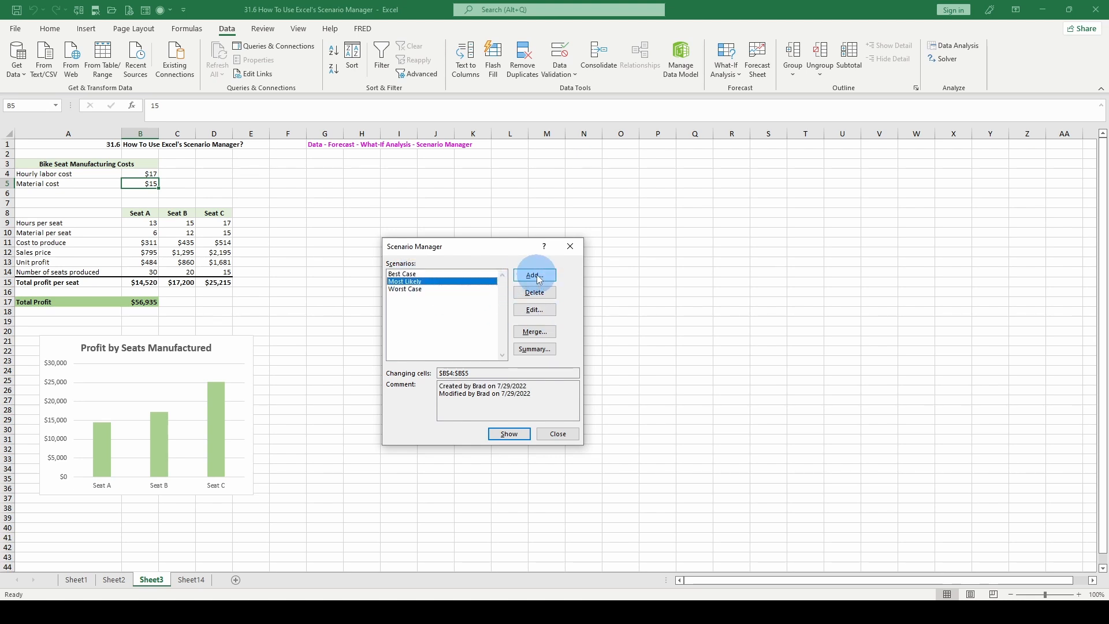
pyautogui.doubleClick(442, 282)
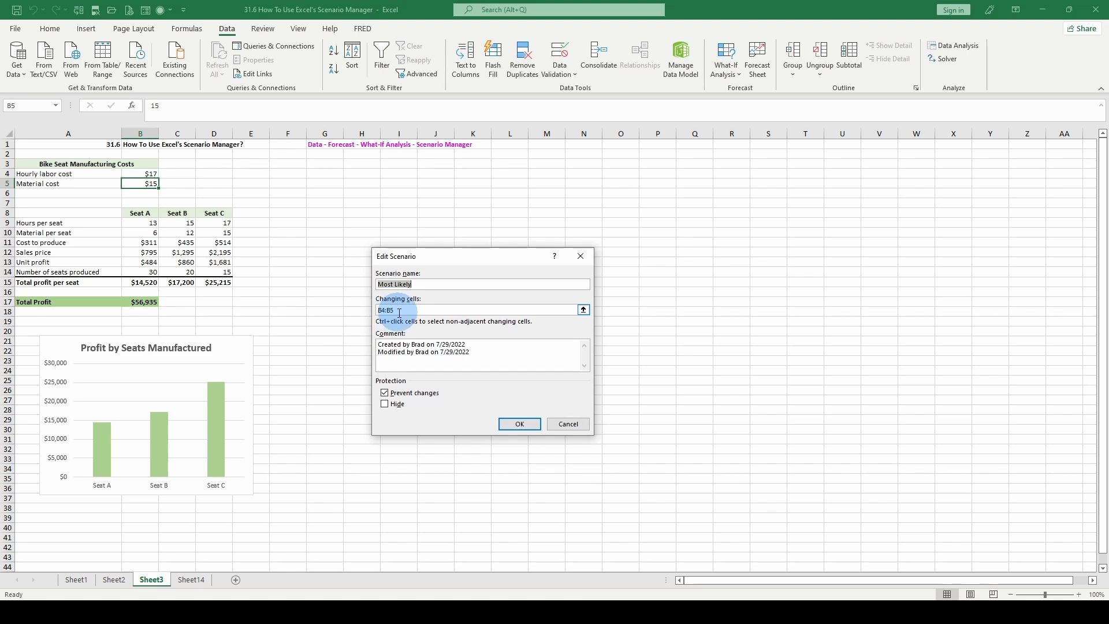
pyautogui.click(520, 424)
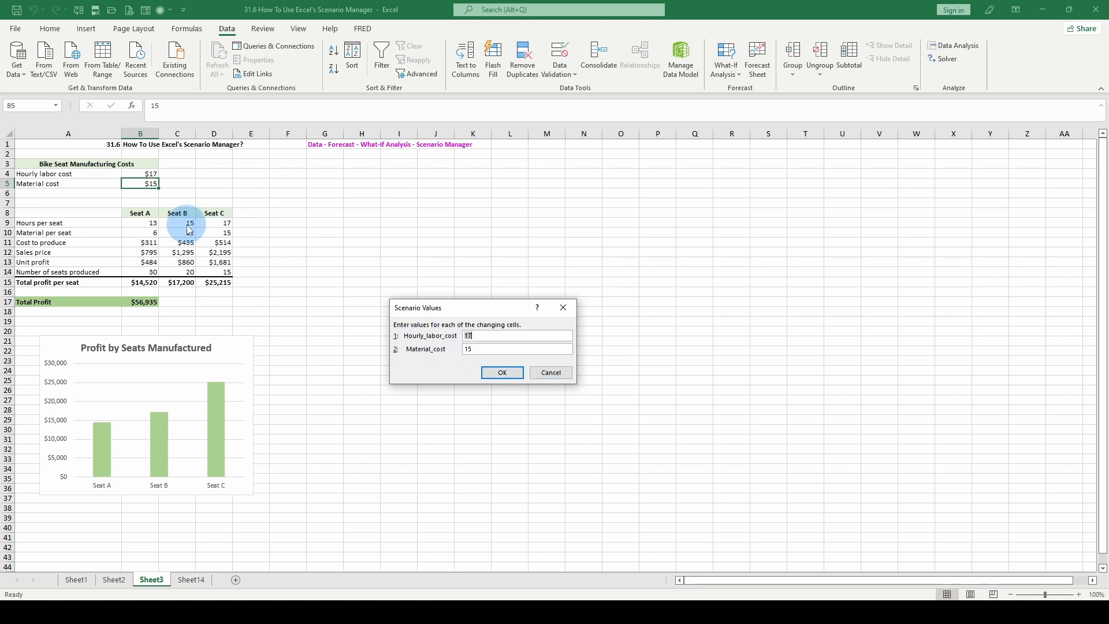
pyautogui.click(551, 373)
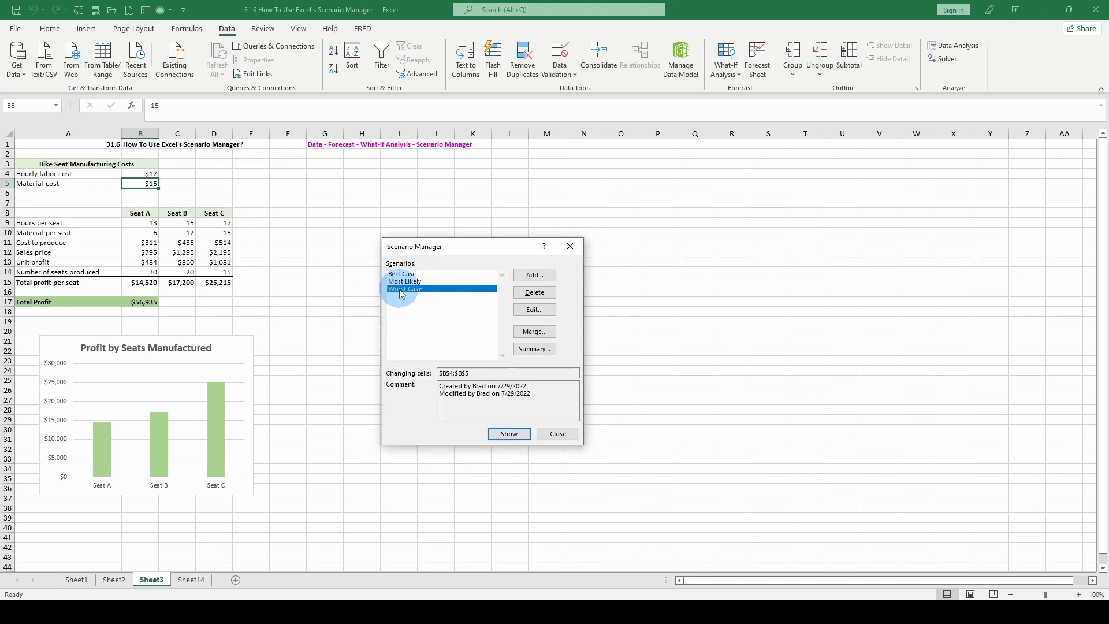
pyautogui.doubleClick(400, 289)
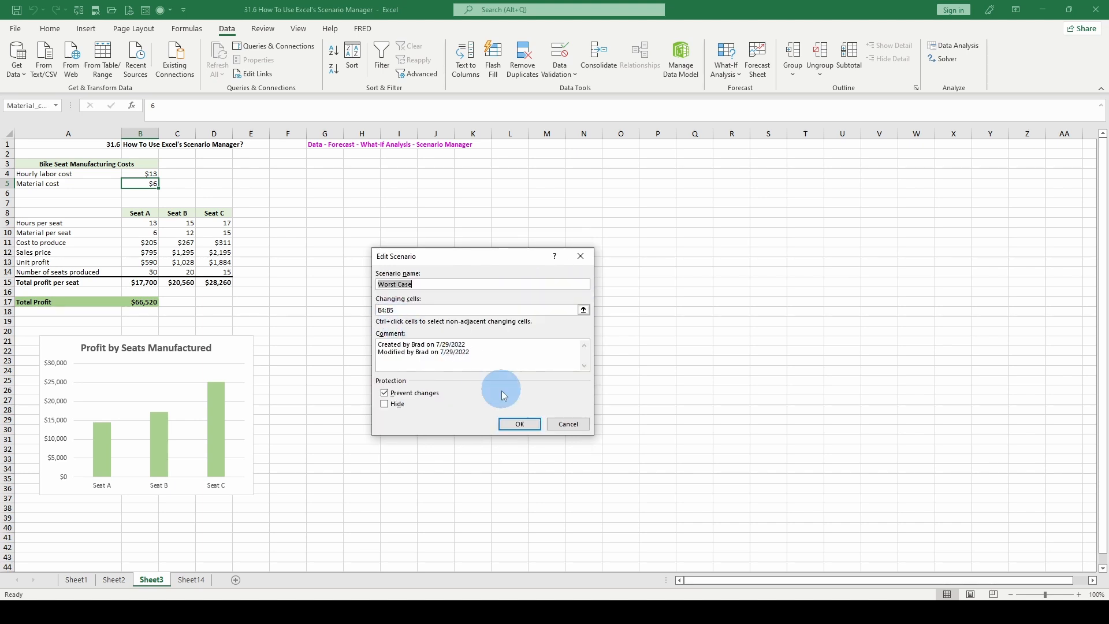
pyautogui.click(519, 425)
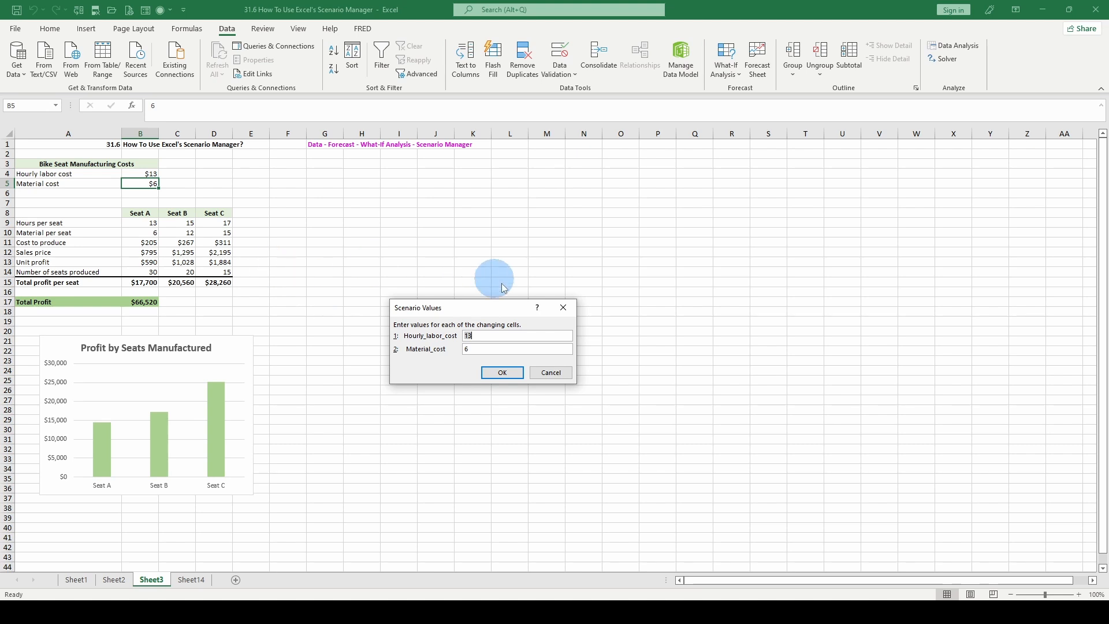
pyautogui.click(554, 373)
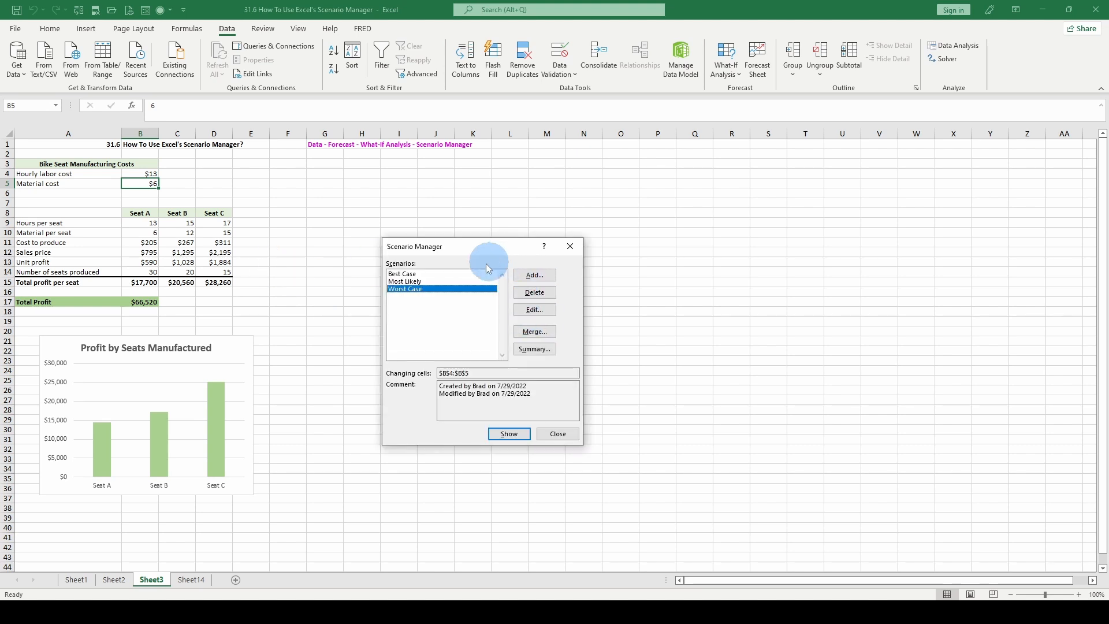
# - Edit the Most Likely scenario to use an Hourly_labor_cost of 15 and a Material_cost of 12
pyautogui.click(417, 283)
pyautogui.click(535, 310)
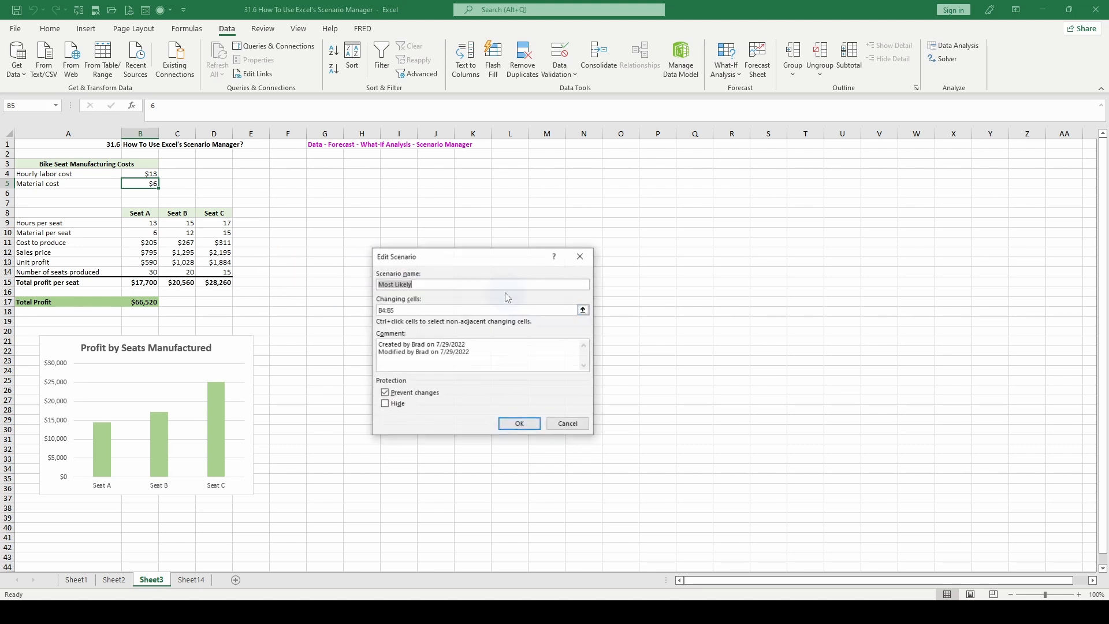
pyautogui.click(520, 425)
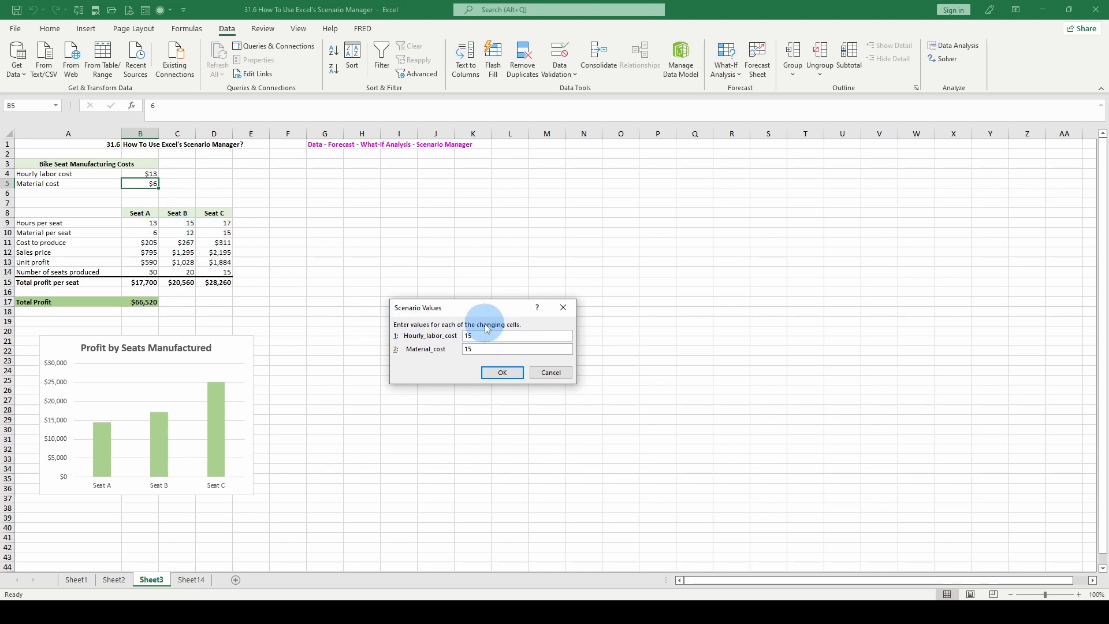
pyautogui.moveTo(479, 349); pyautogui.dragTo(455, 356)
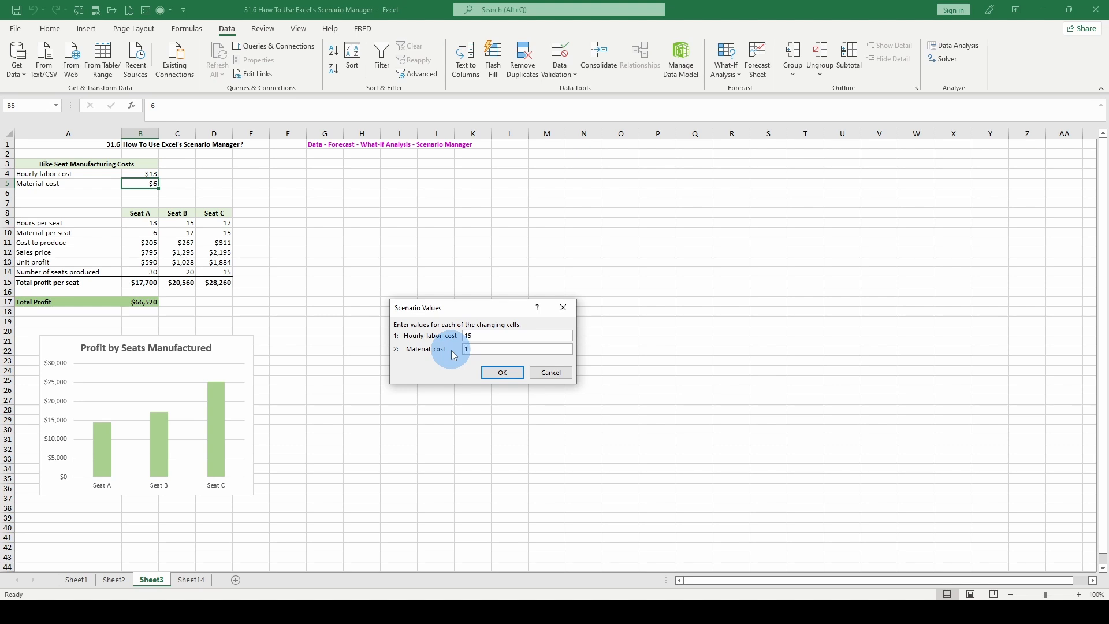
pyautogui.press('Return')
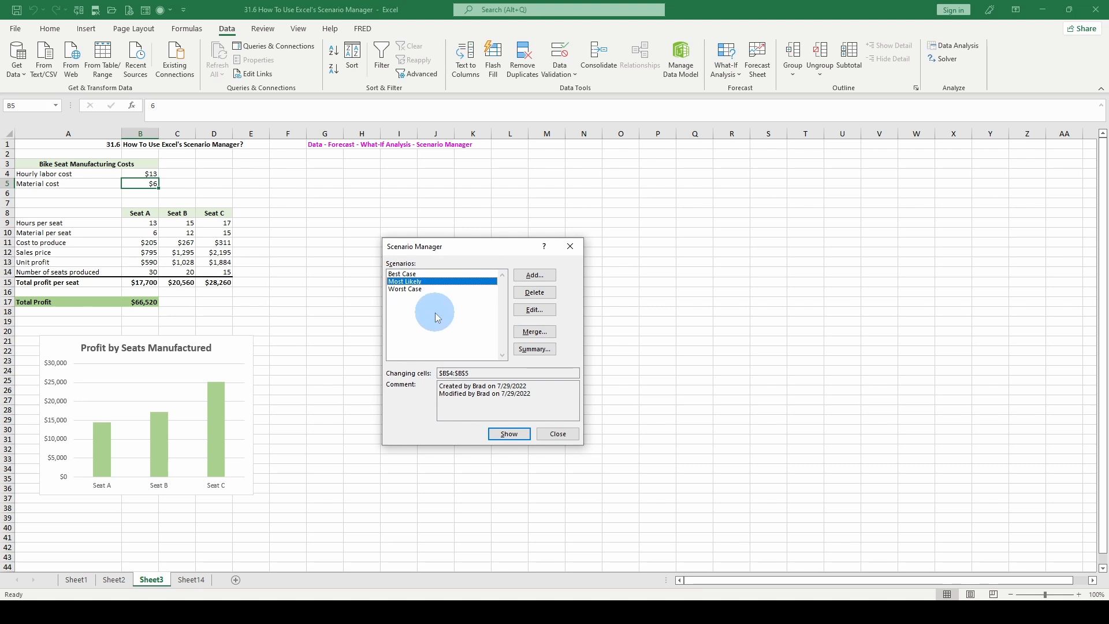
# - Show the Best Case scenario in the worksheet, followed by the Most Likely scenario
pyautogui.click(402, 275)
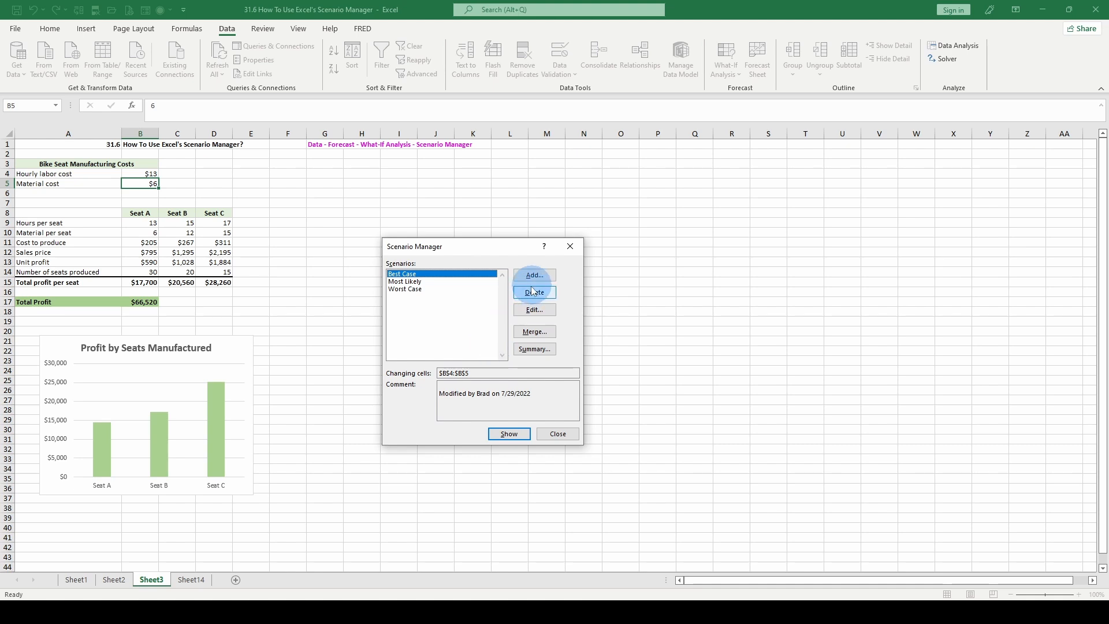
pyautogui.click(509, 434)
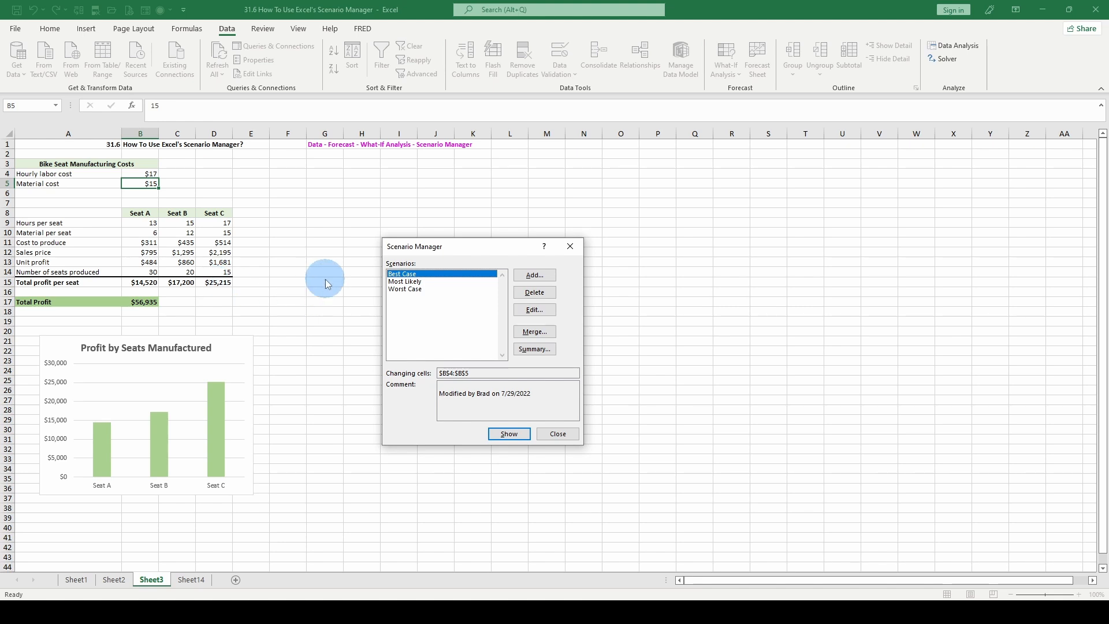
pyautogui.click(406, 282)
pyautogui.click(515, 434)
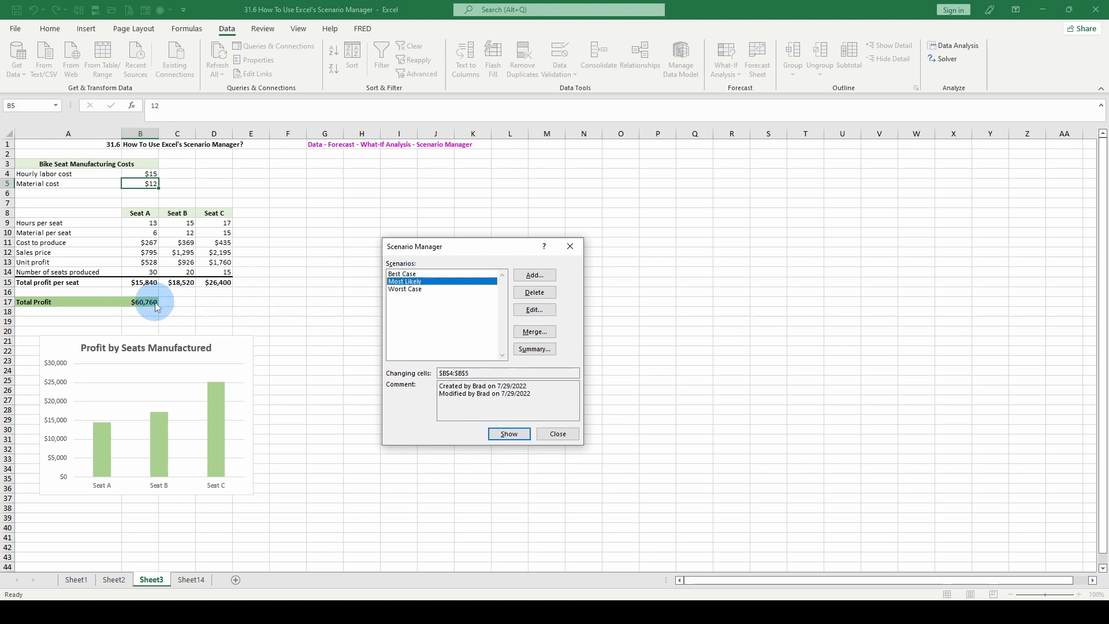
# - Show the Worst Case, Best Case and Most Likely scenarios in turn in the worksheet, and finish by showing Worst Case again
pyautogui.click(403, 289)
pyautogui.click(510, 434)
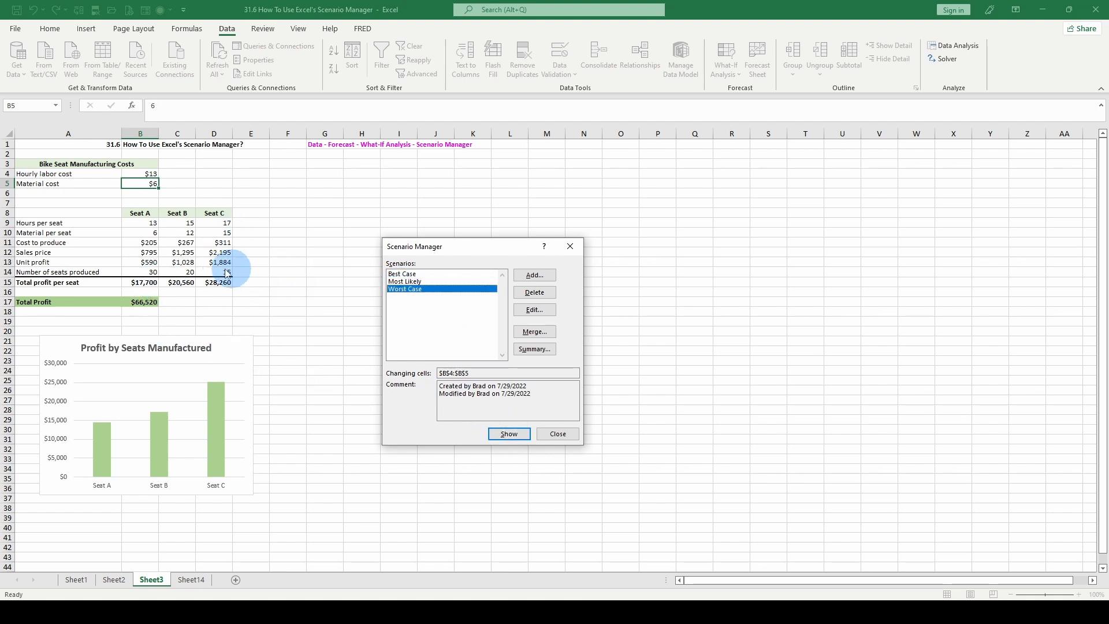
pyautogui.click(402, 282)
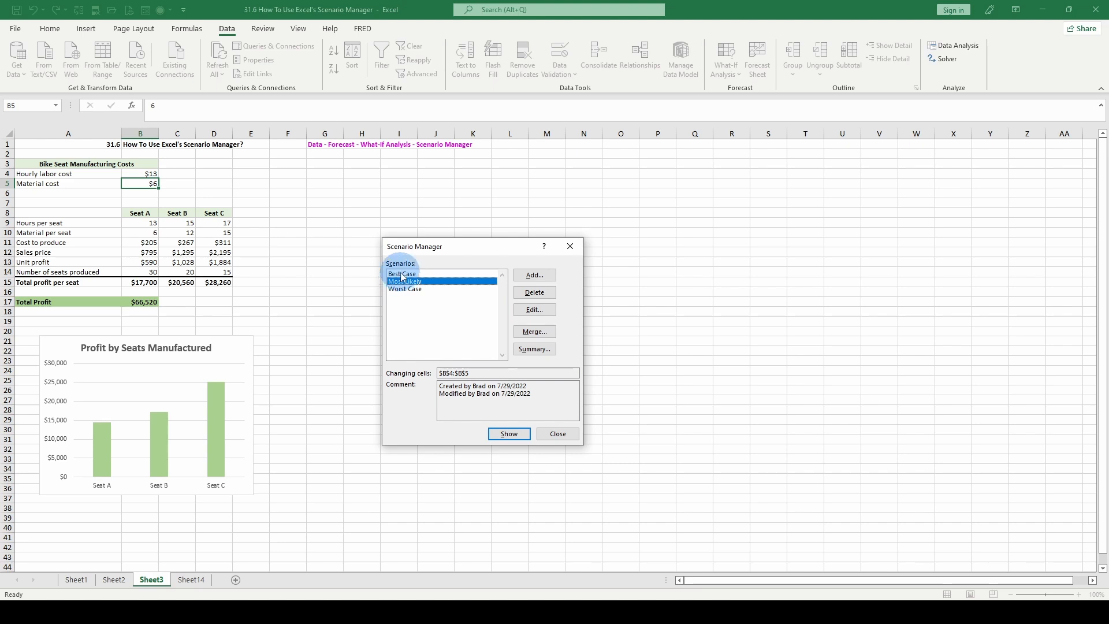
pyautogui.click(402, 275)
pyautogui.click(509, 434)
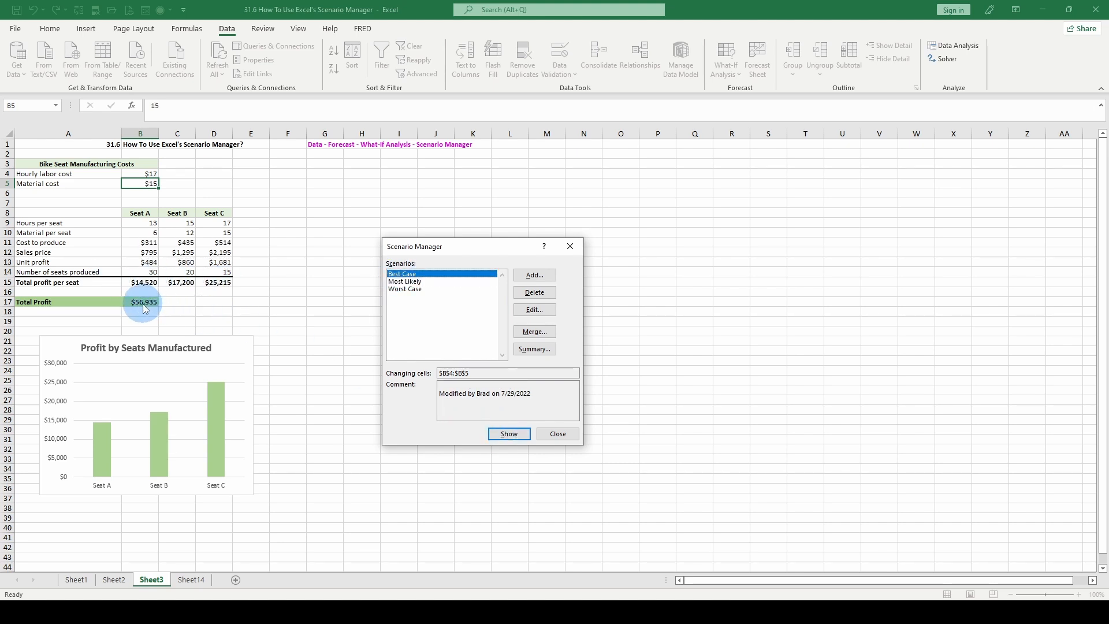
pyautogui.click(416, 282)
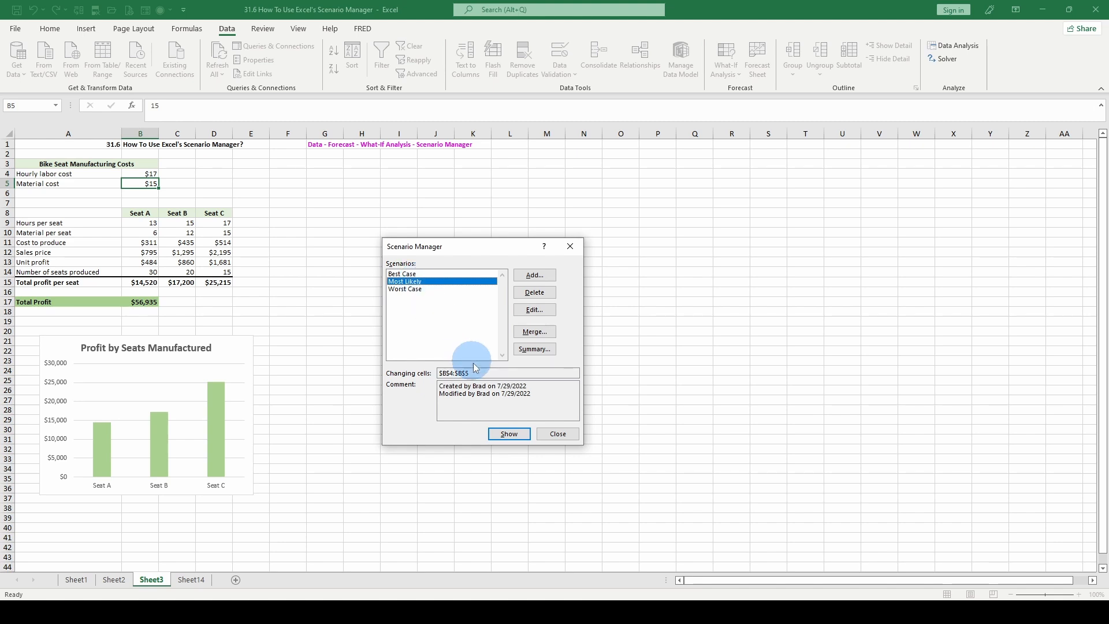
pyautogui.click(504, 433)
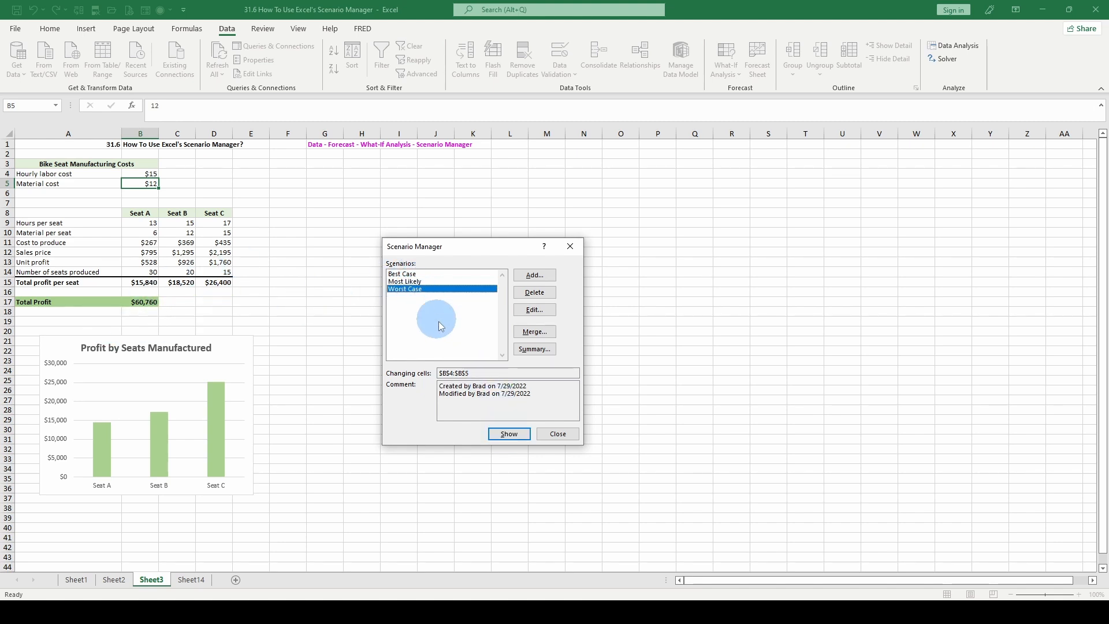
pyautogui.click(498, 434)
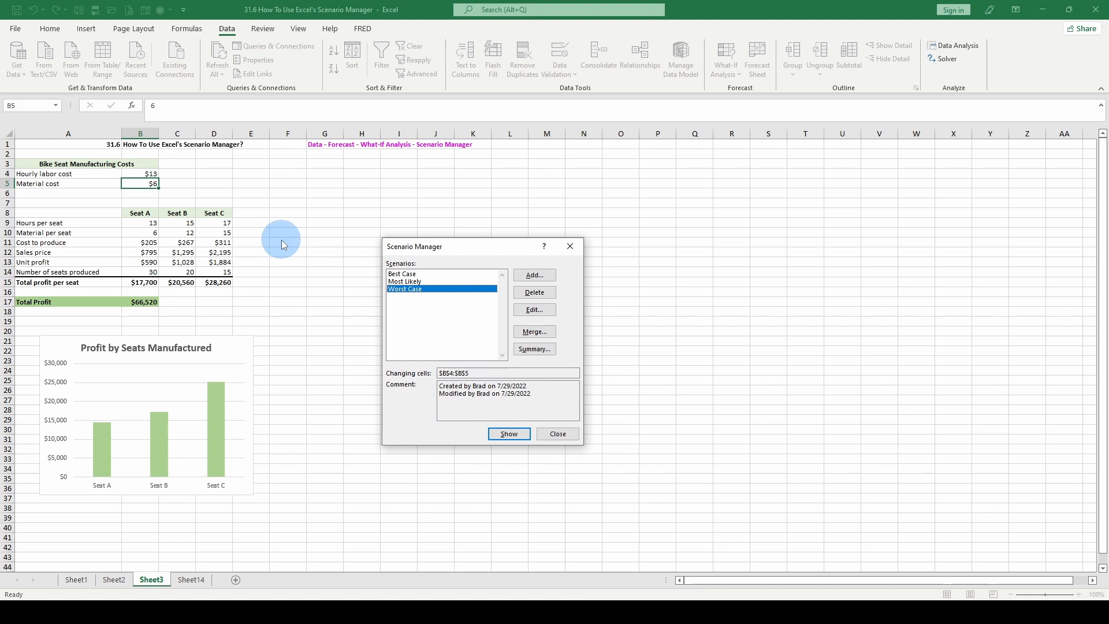
# - Generate a Scenario summary report using B15:D15 and B17 as the result cells
pyautogui.click(534, 349)
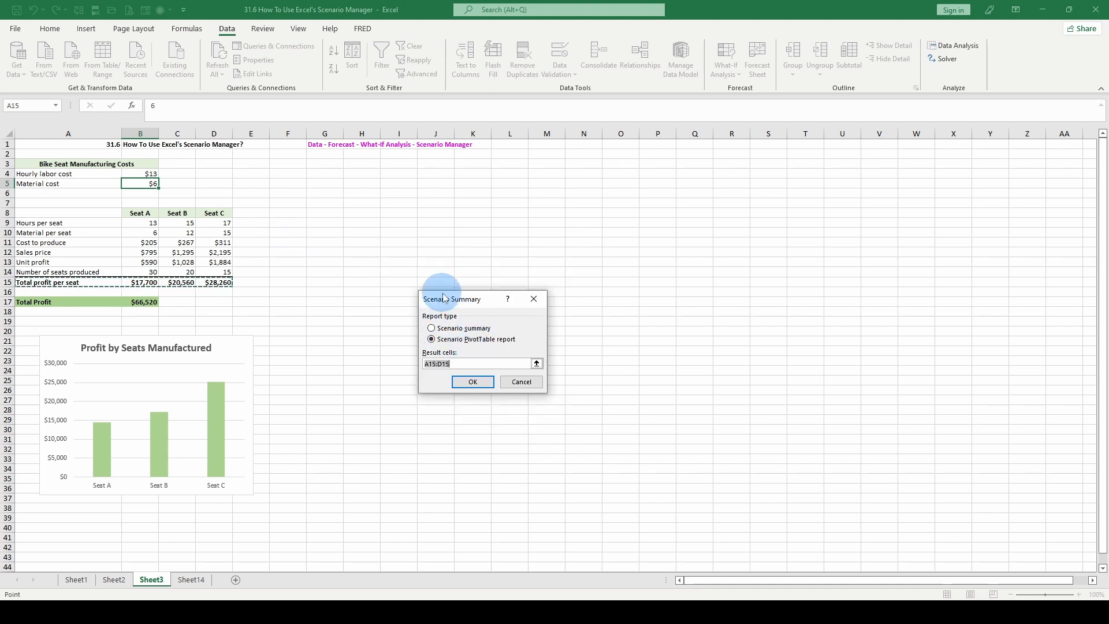
pyautogui.click(434, 329)
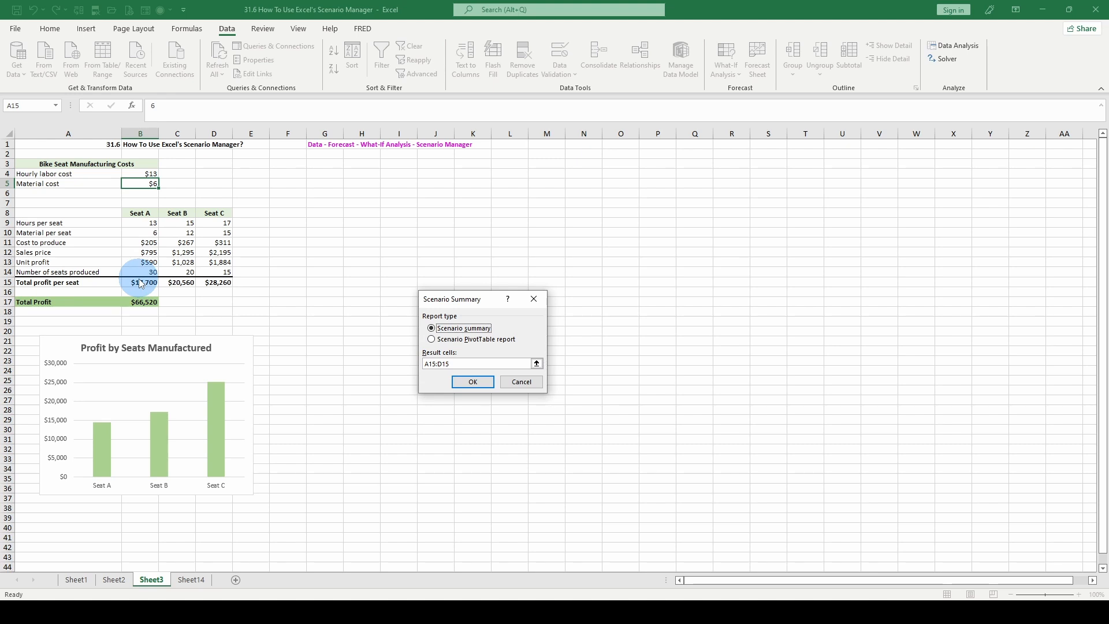
pyautogui.click(439, 363)
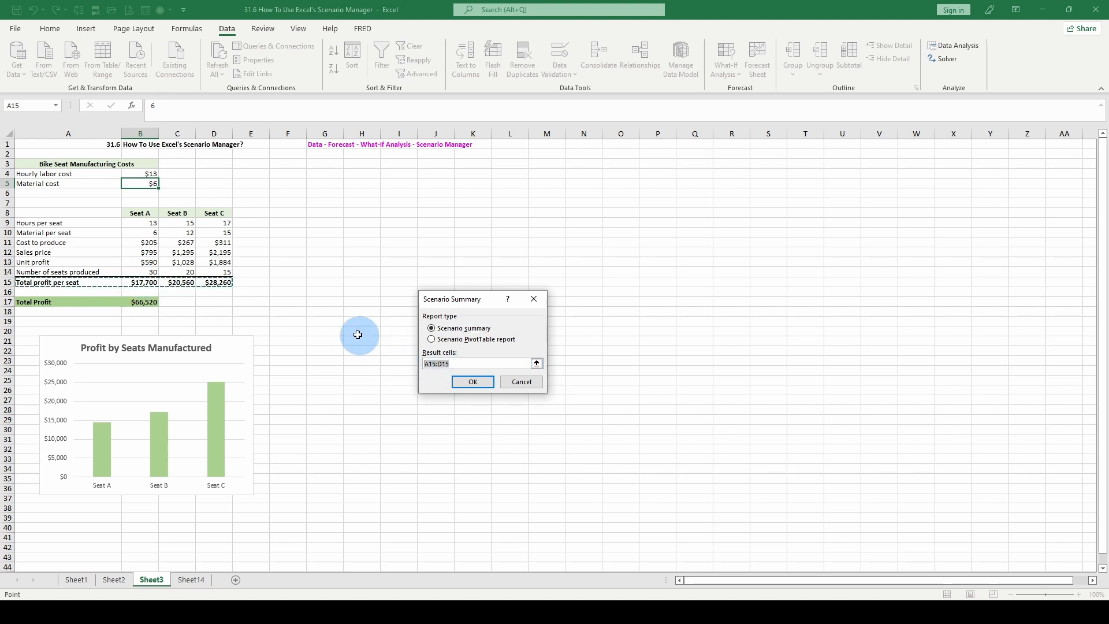
pyautogui.click(145, 283)
pyautogui.moveTo(145, 283); pyautogui.dragTo(219, 283)
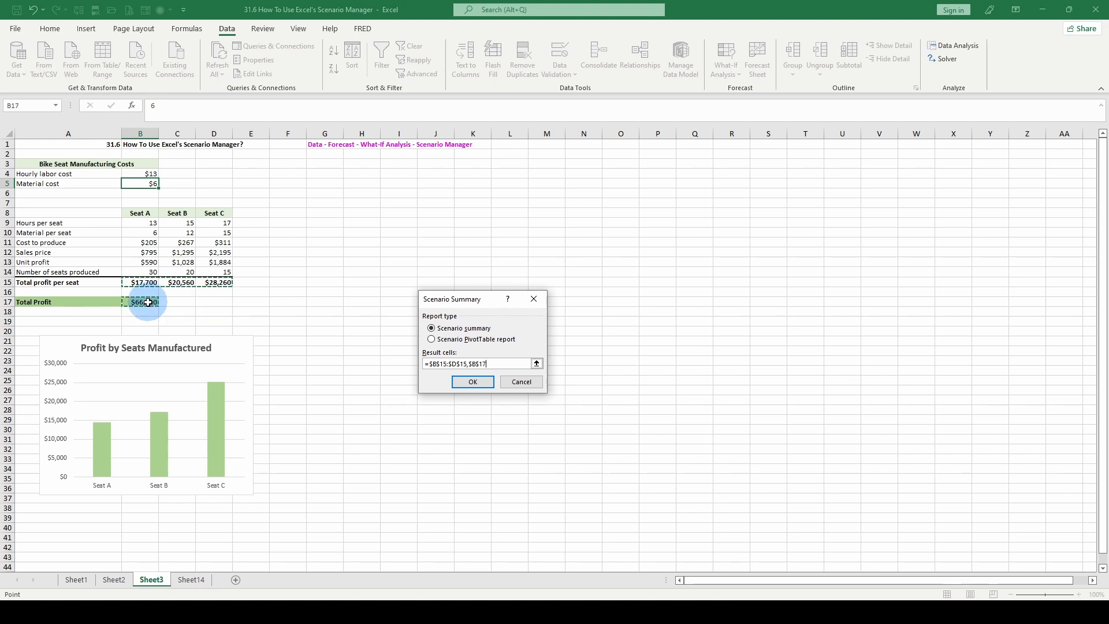
pyautogui.click(480, 385)
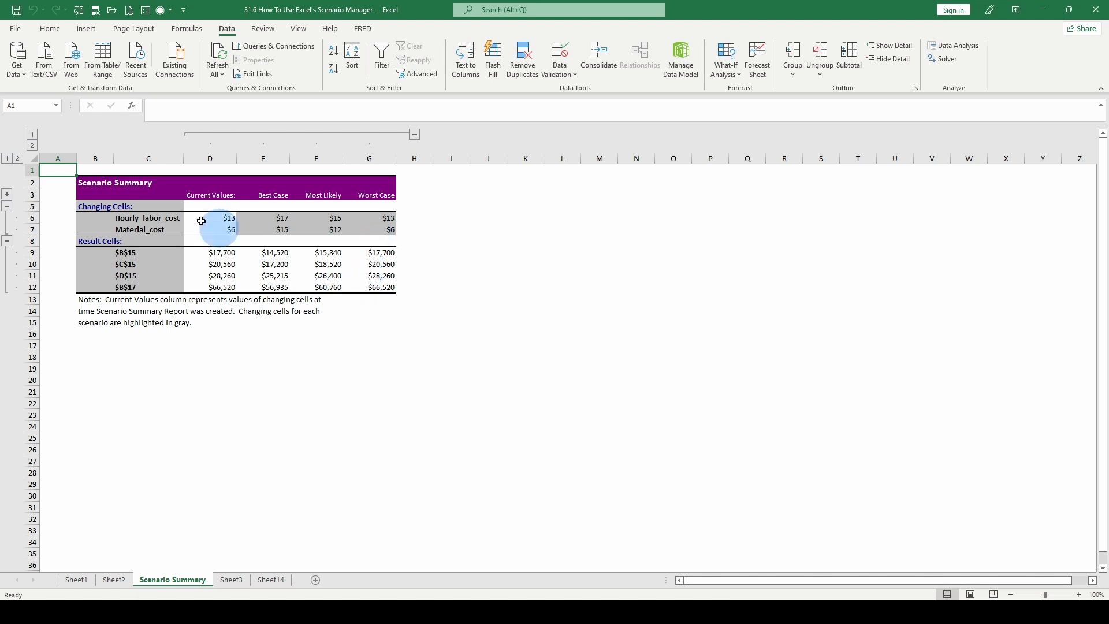
# - Fill the Scenario Summary report's header rows, B2:G3, with Green, Accent 6, Lighter 40%
pyautogui.moveTo(87, 182); pyautogui.dragTo(354, 193)
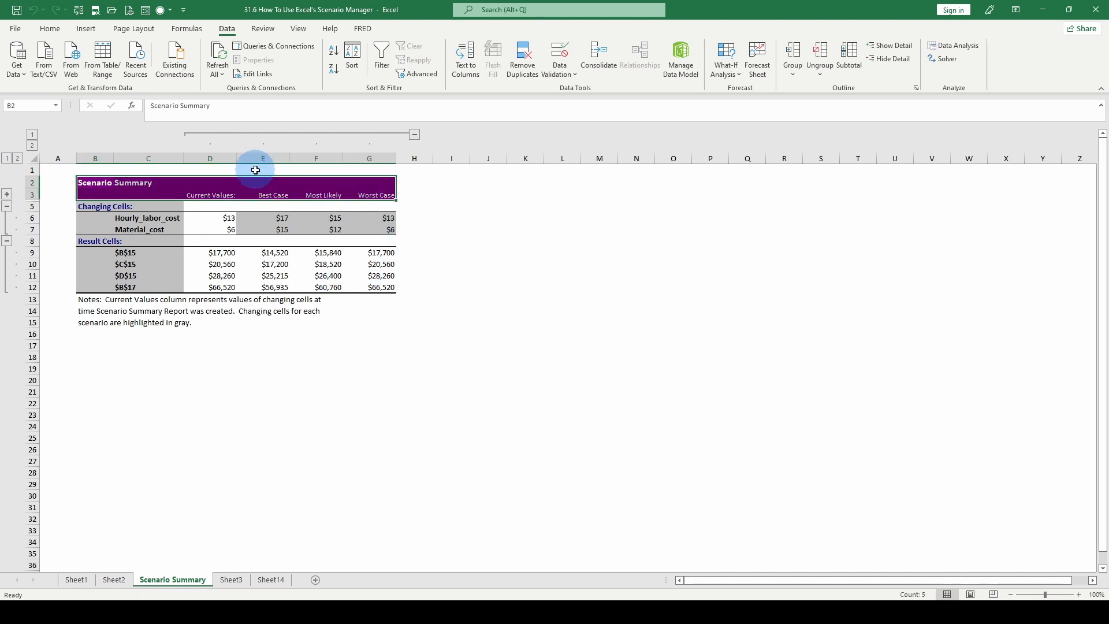
pyautogui.click(50, 28)
pyautogui.click(197, 69)
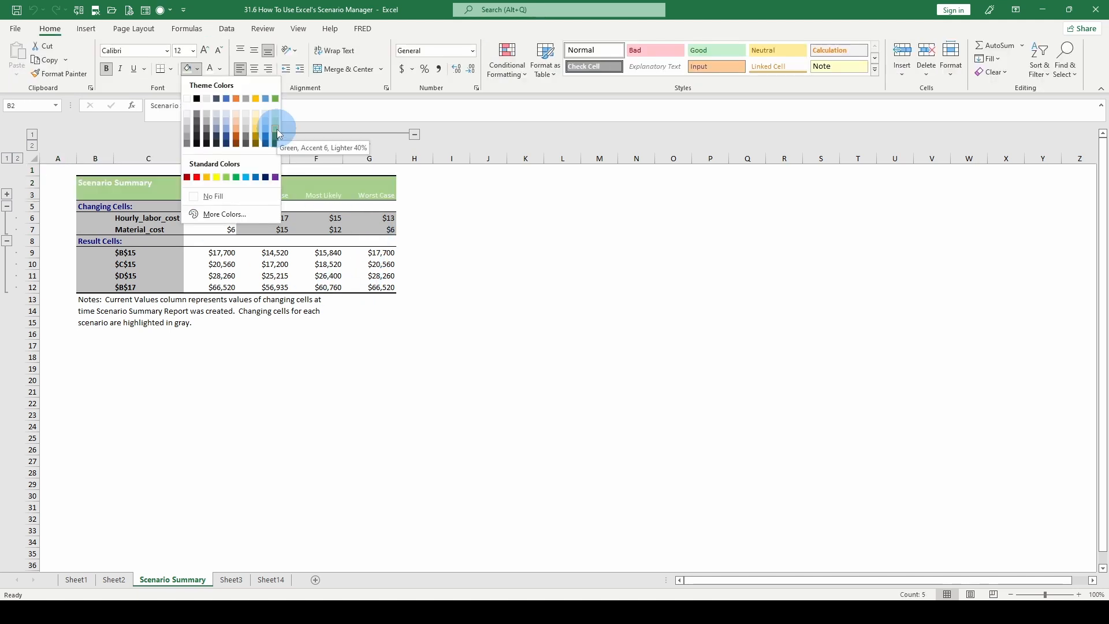
pyautogui.click(277, 130)
pyautogui.click(263, 403)
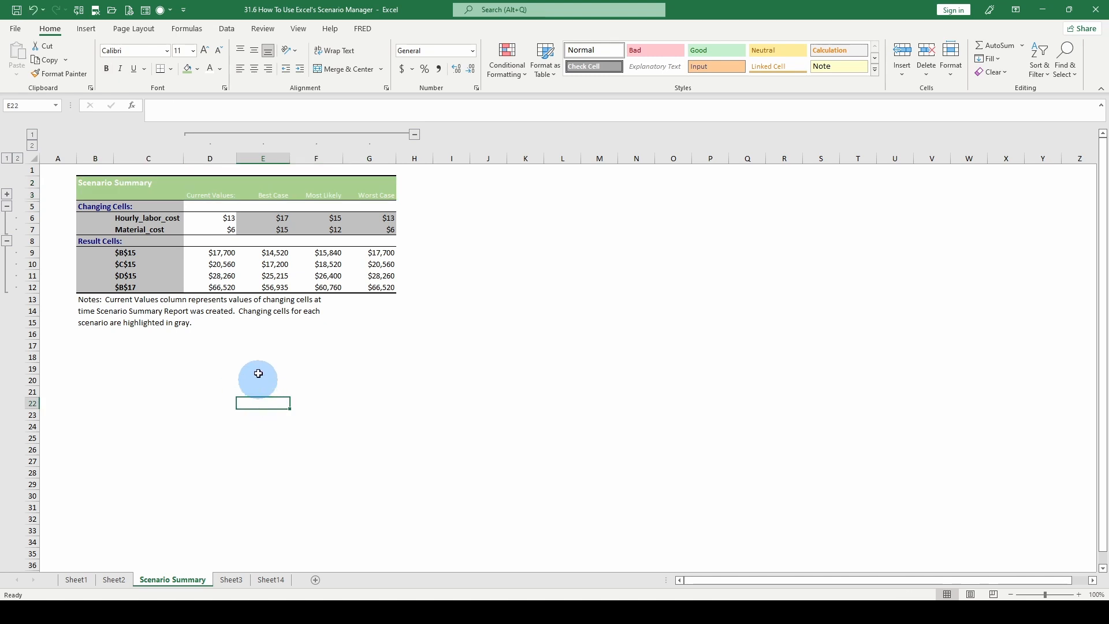
# - Change the font color of the report's header rows, B2:G3, to black
pyautogui.moveTo(87, 183); pyautogui.dragTo(364, 194)
pyautogui.click(210, 69)
pyautogui.click(120, 414)
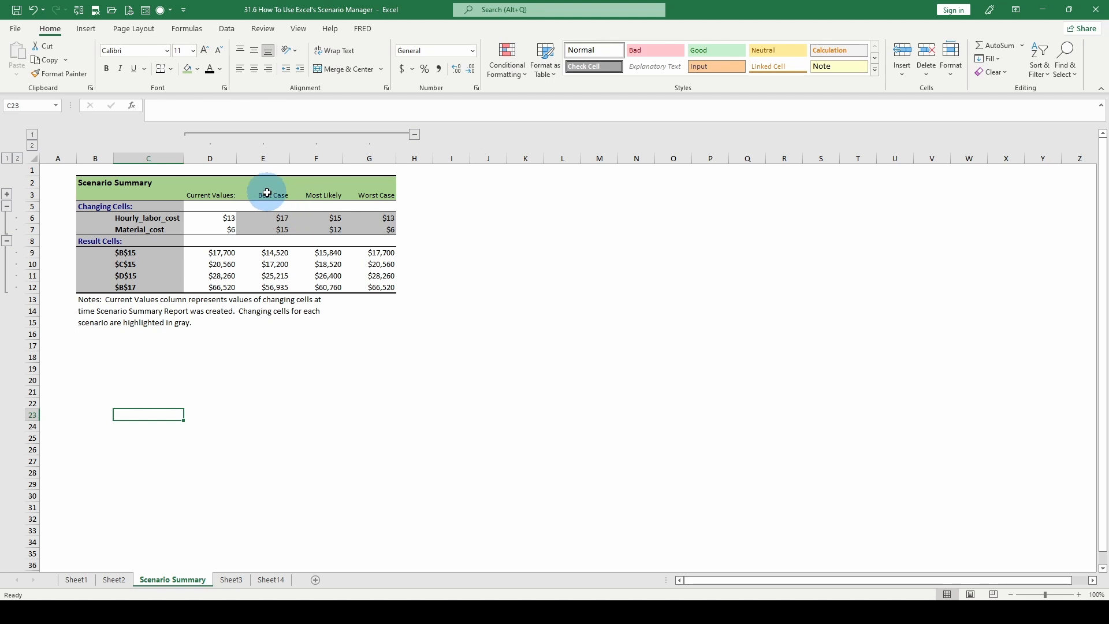
# - Delete the empty worksheet Sheet14 from the workbook
pyautogui.click(380, 194)
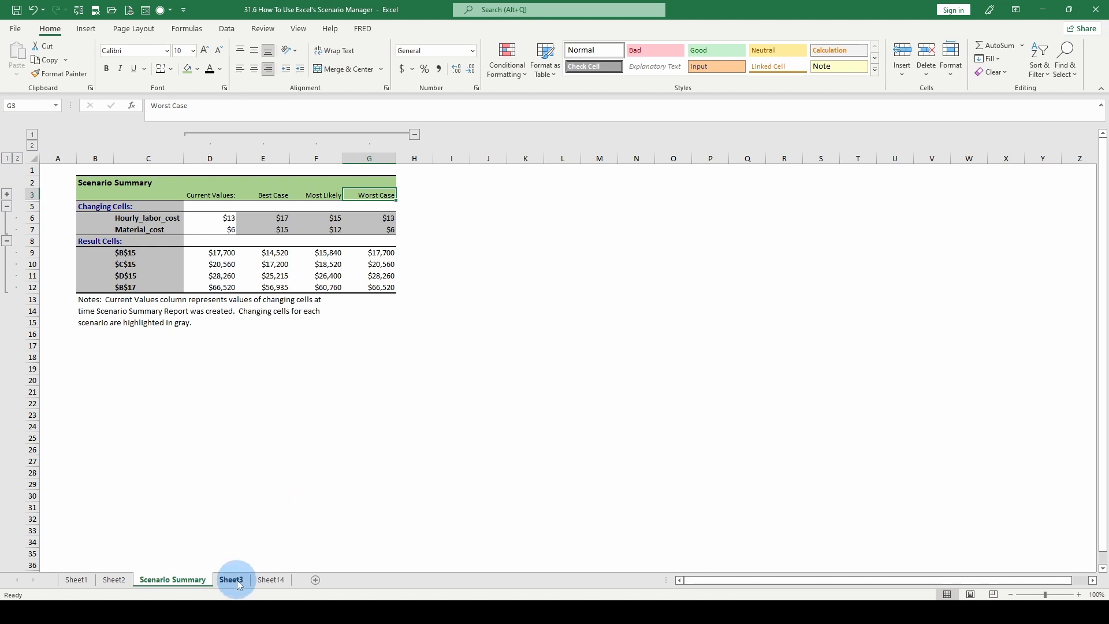
pyautogui.rightClick(272, 580)
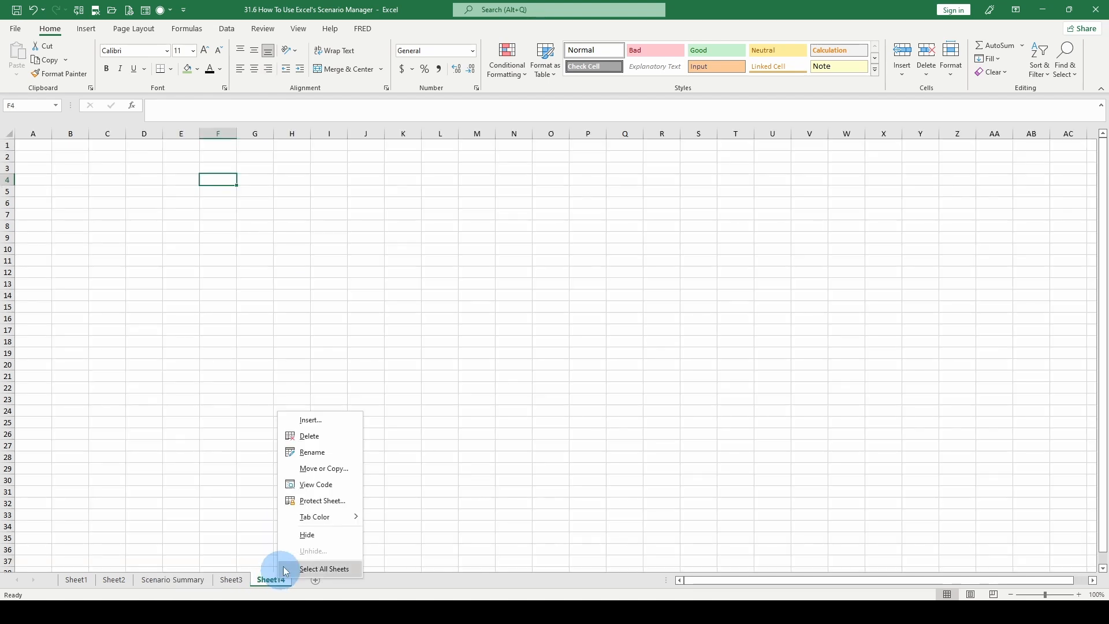
pyautogui.click(309, 436)
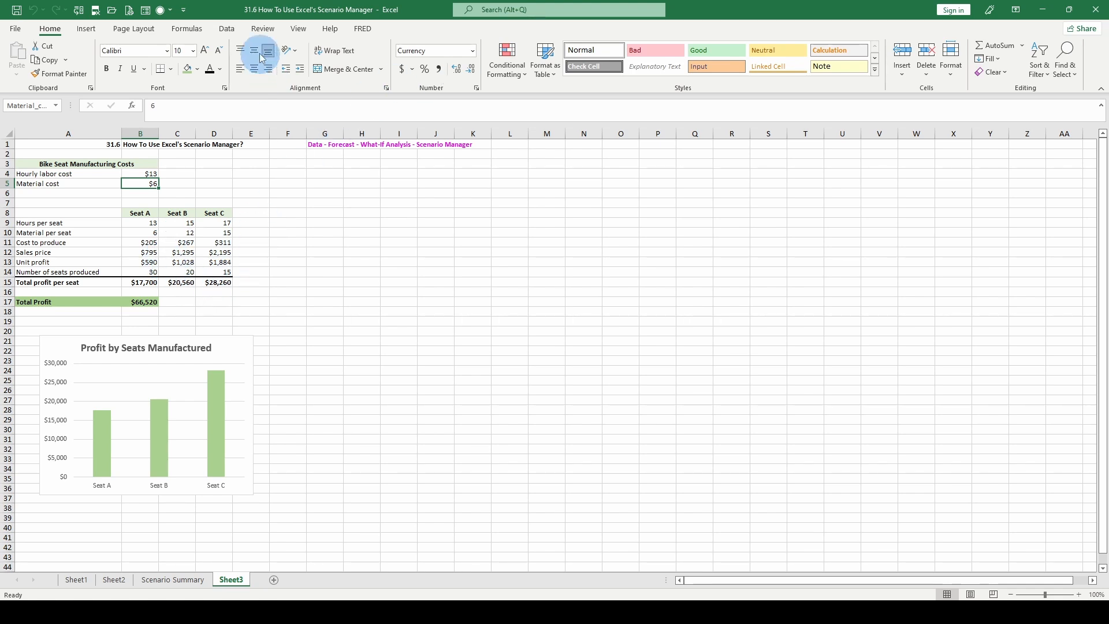
# - Generate a Scenario PivotTable report from the Scenario Manager for Sheet3, with B15:D15 and B17 as result cells
pyautogui.click(231, 39)
pyautogui.click(739, 74)
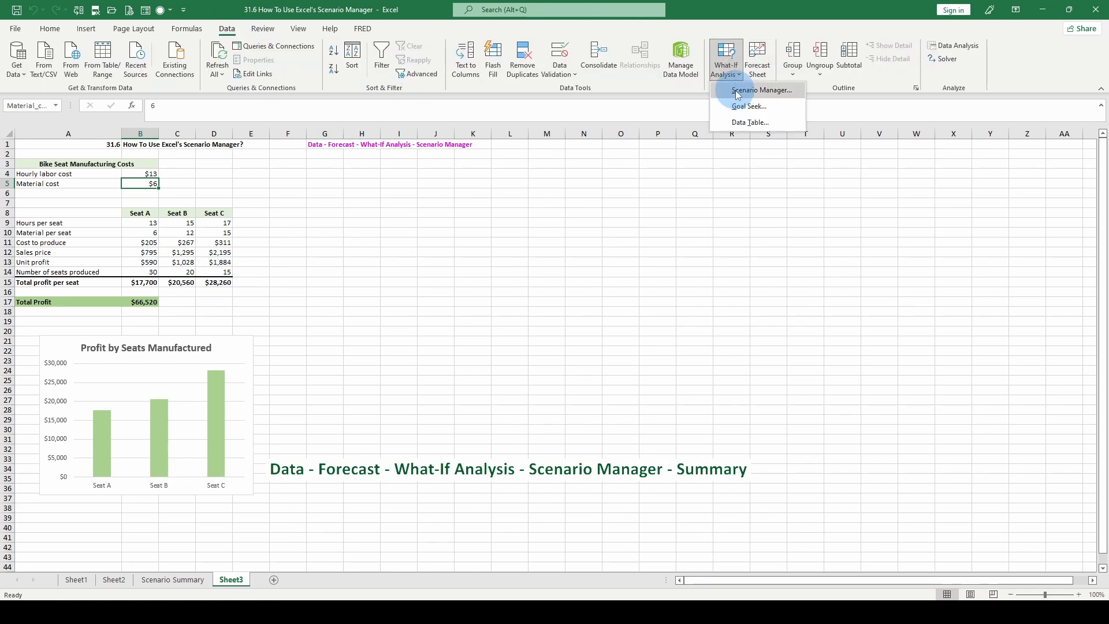
pyautogui.click(761, 90)
pyautogui.click(456, 312)
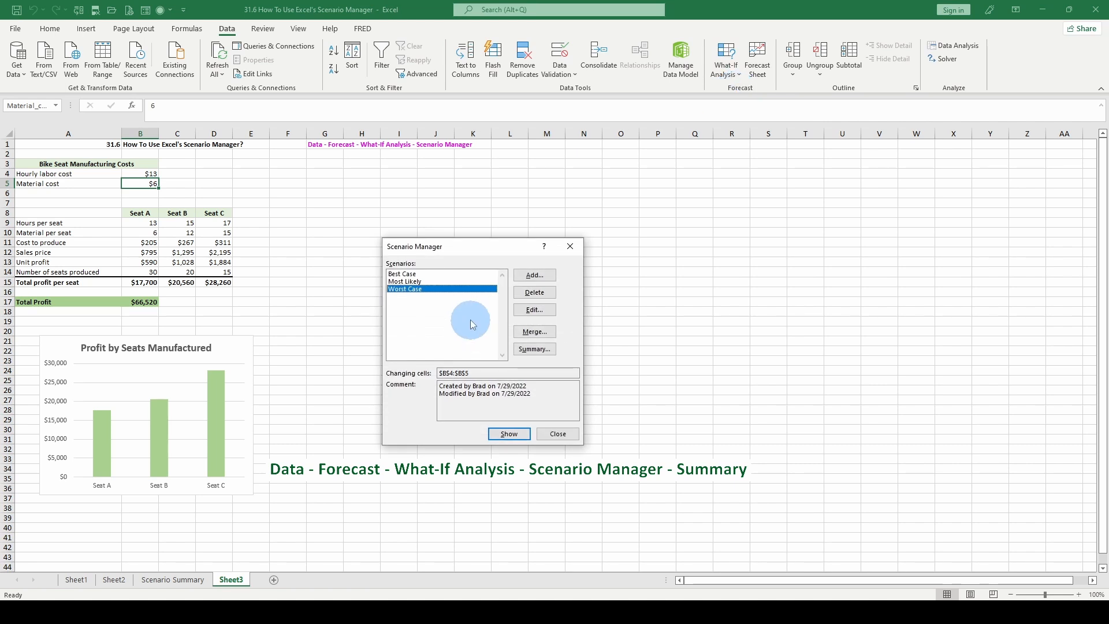
pyautogui.click(534, 349)
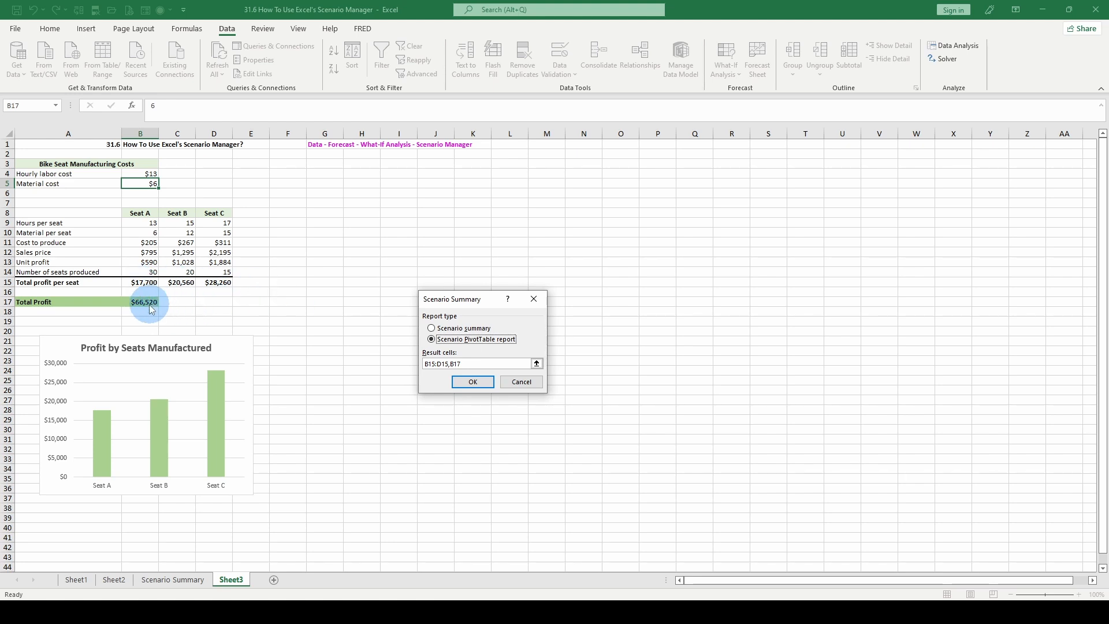
pyautogui.click(473, 382)
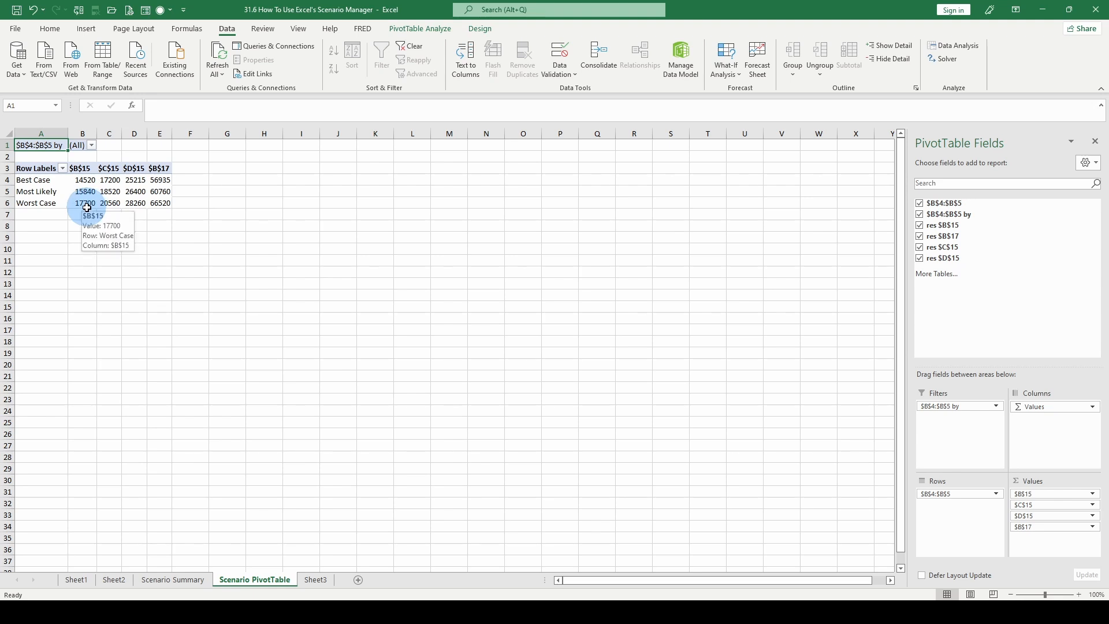
# - Examine the PivotTable's result-cell column headings from $B$15 through $B$17
pyautogui.click(86, 169)
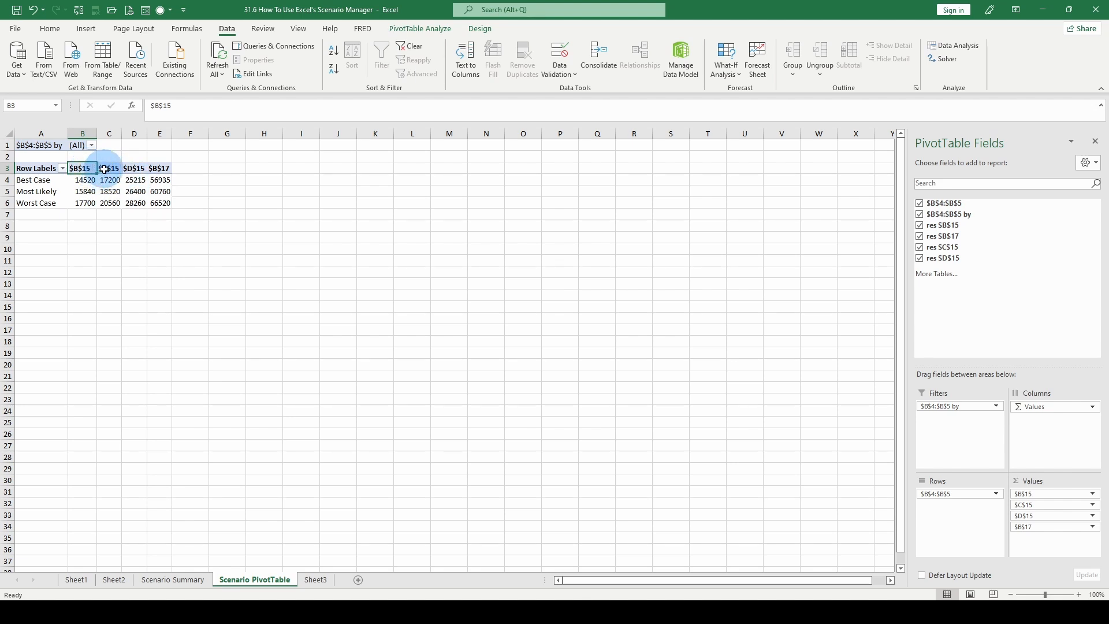
pyautogui.click(109, 168)
pyautogui.click(136, 168)
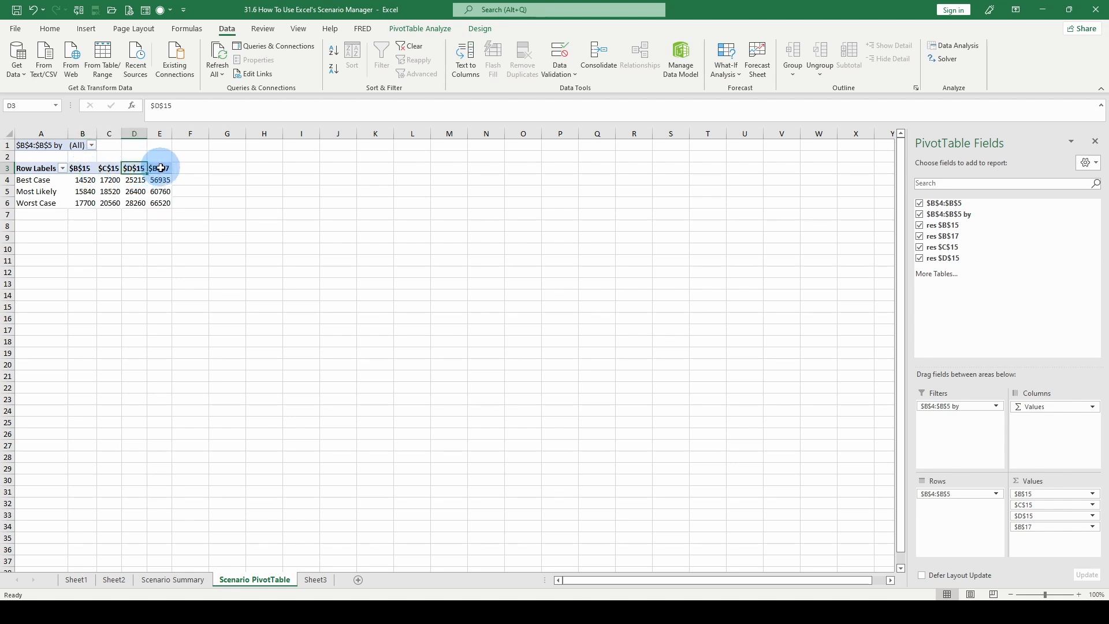
pyautogui.moveTo(149, 169); pyautogui.dragTo(161, 169)
pyautogui.click(160, 168)
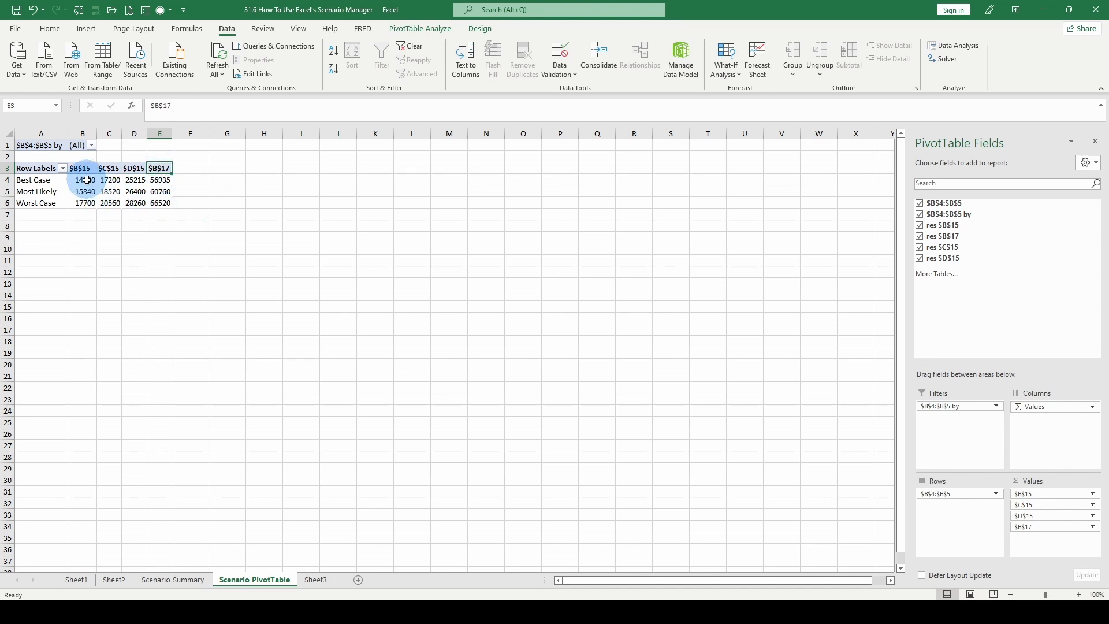
# - Format the PivotTable values in B4:E6 with the comma number style and no decimal places
pyautogui.moveTo(87, 181); pyautogui.dragTo(161, 204)
pyautogui.click(50, 28)
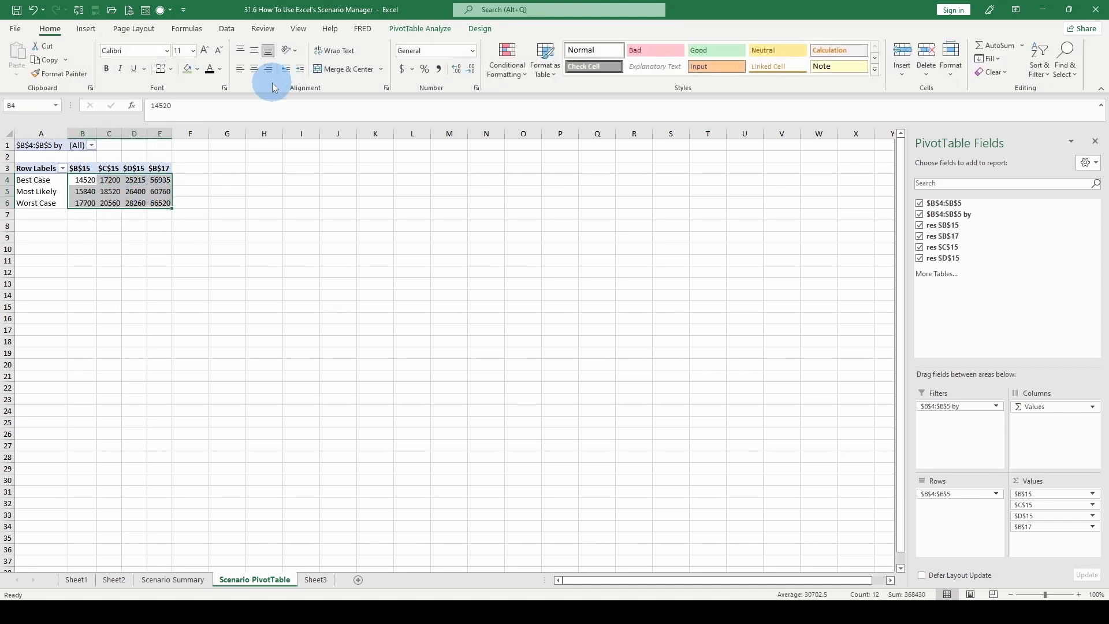
pyautogui.click(440, 73)
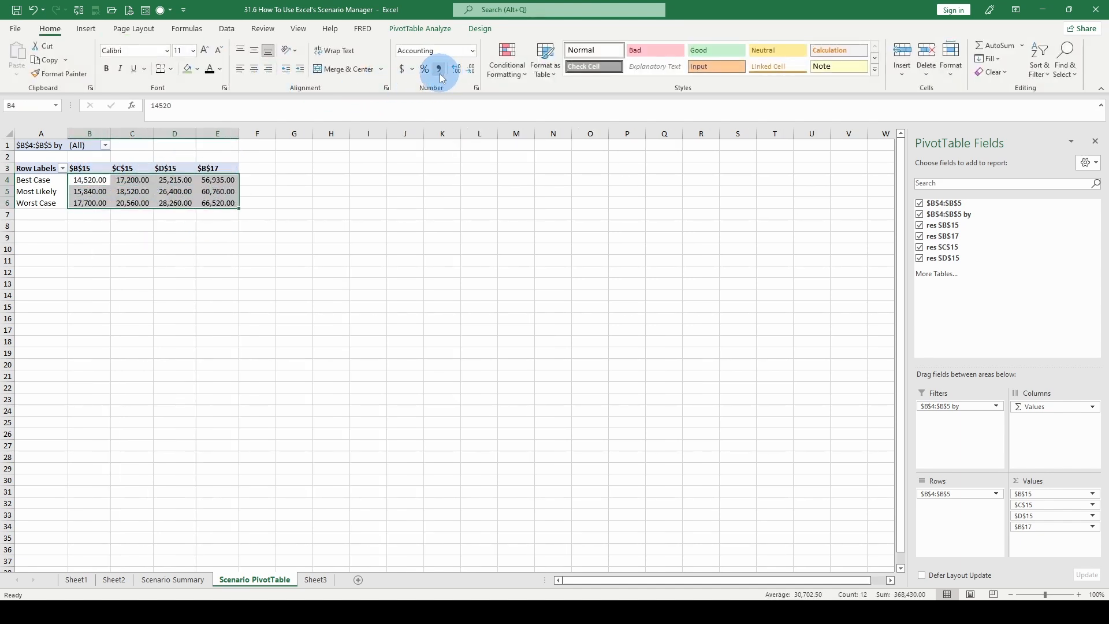
pyautogui.click(471, 69)
pyautogui.click(471, 69)
# - Review the PivotTable design options and Best Case values, and compare them with the Scenario Summary report
pyautogui.click(407, 30)
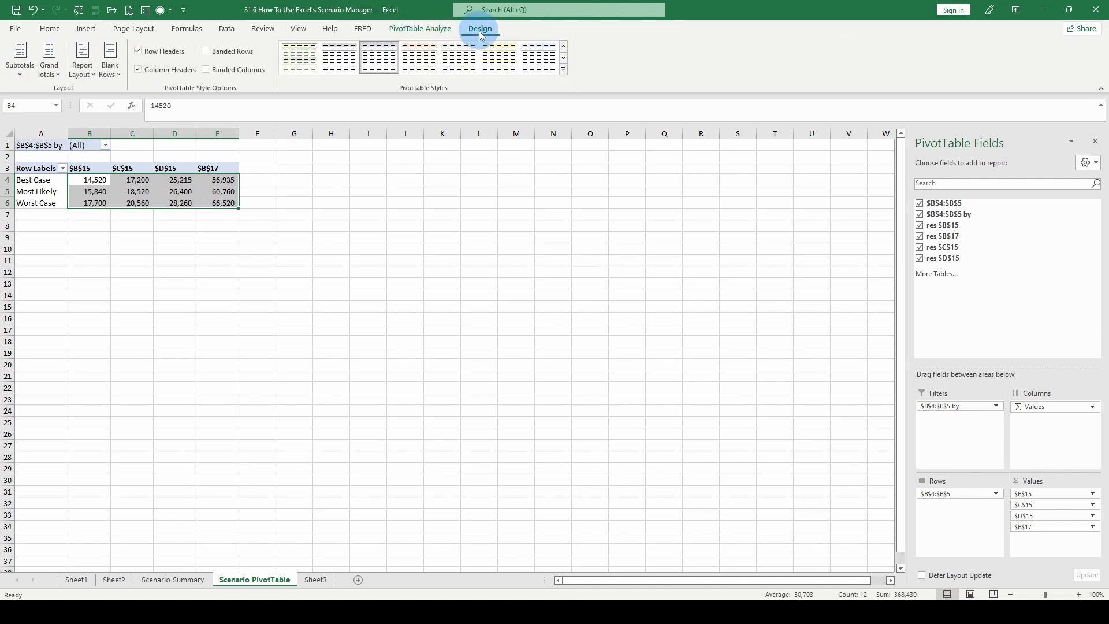
pyautogui.click(88, 172)
pyautogui.click(215, 179)
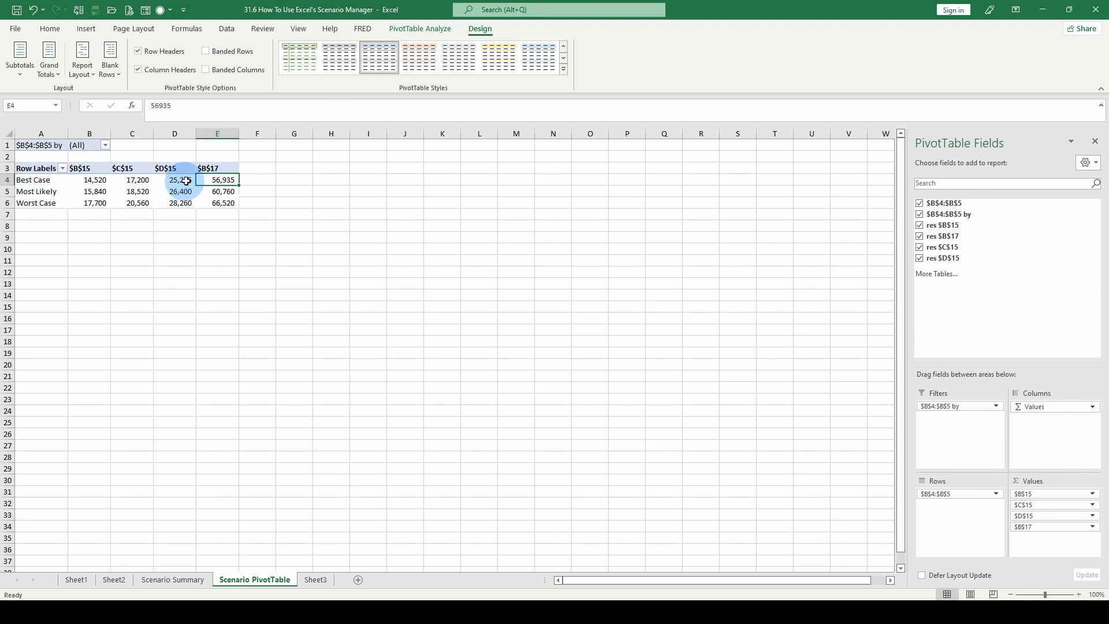
pyautogui.click(169, 581)
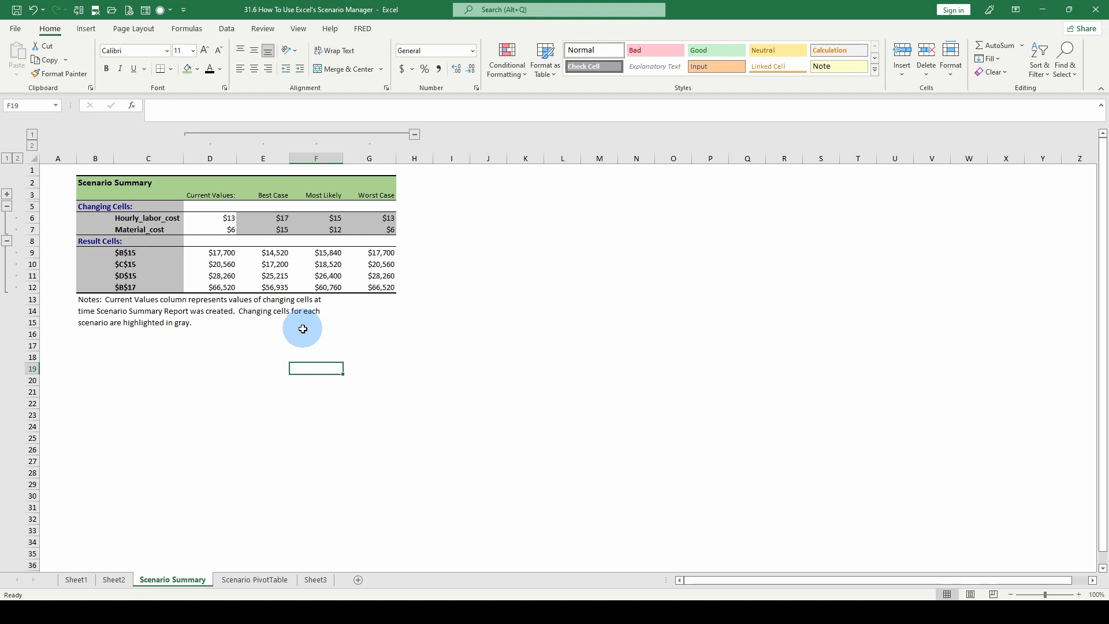
pyautogui.click(119, 581)
pyautogui.click(162, 581)
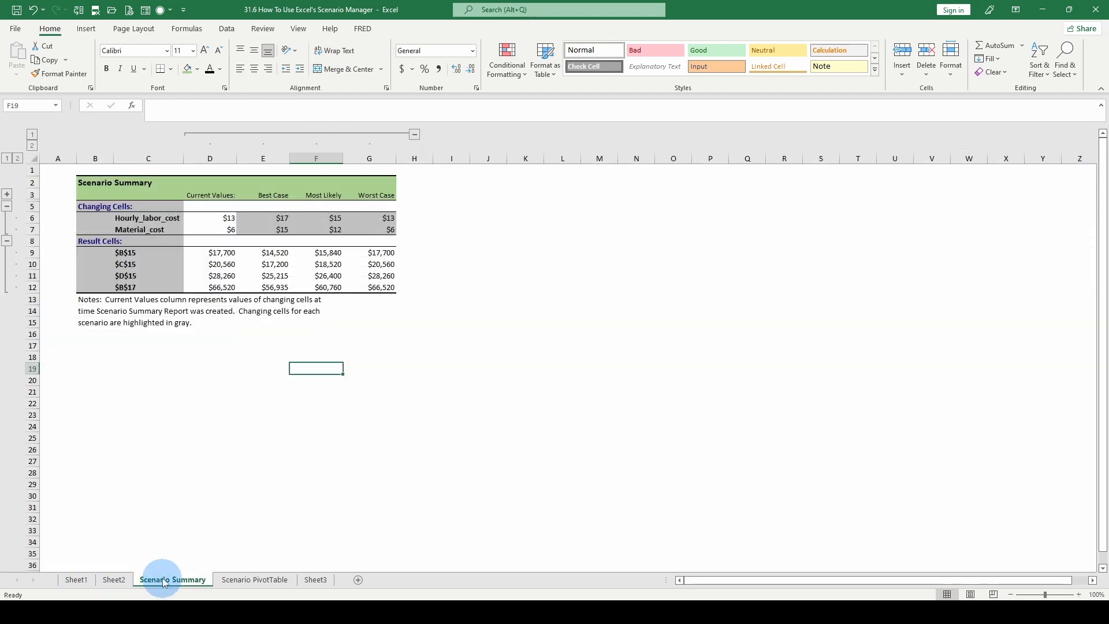
# - Preview the recommended charts for the total profit per seat values, B15:D15 on Sheet3, without inserting one
pyautogui.click(316, 579)
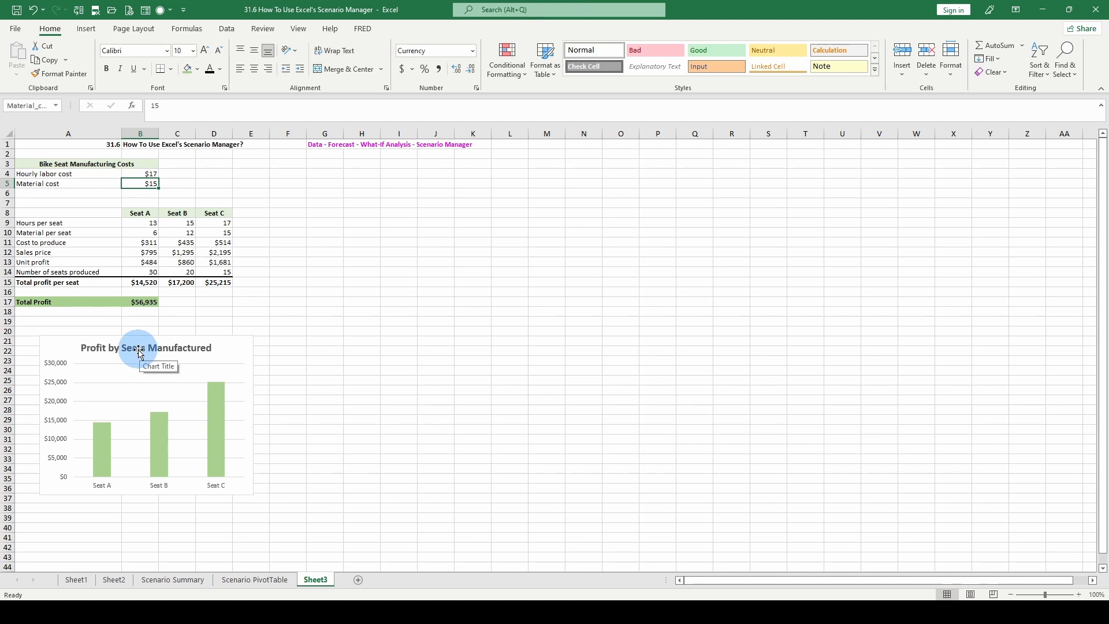
pyautogui.moveTo(141, 283); pyautogui.dragTo(213, 283)
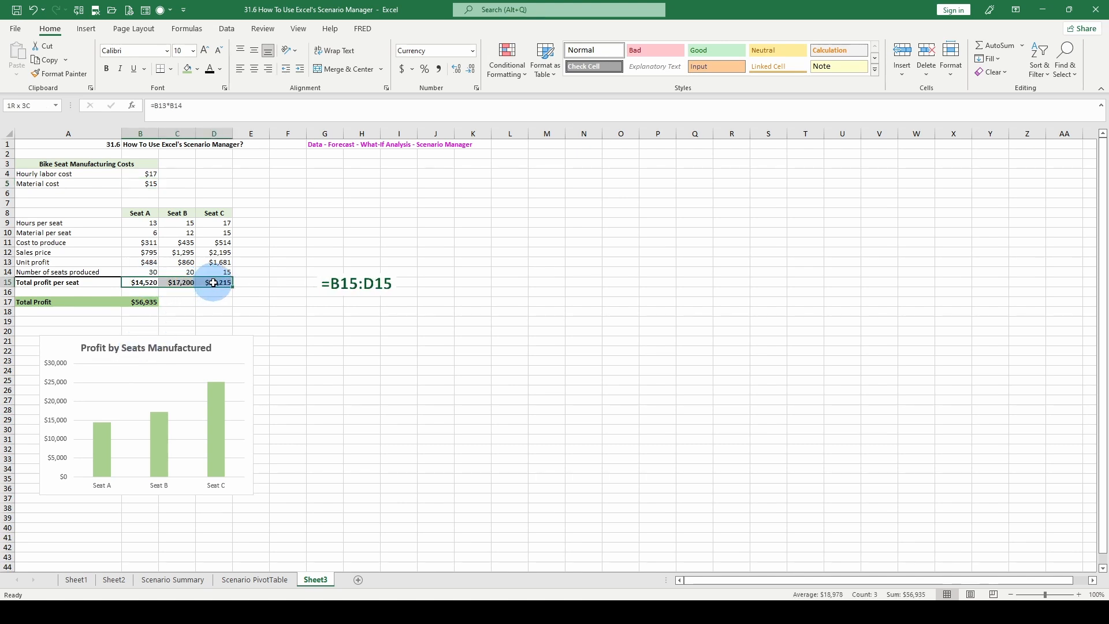
pyautogui.click(86, 28)
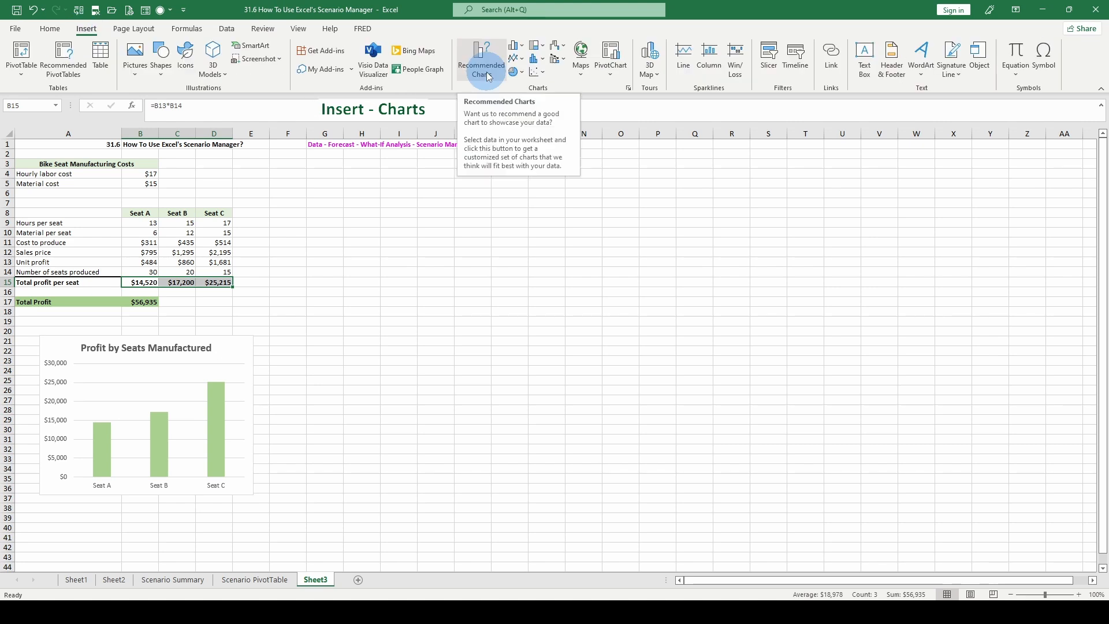
pyautogui.click(488, 77)
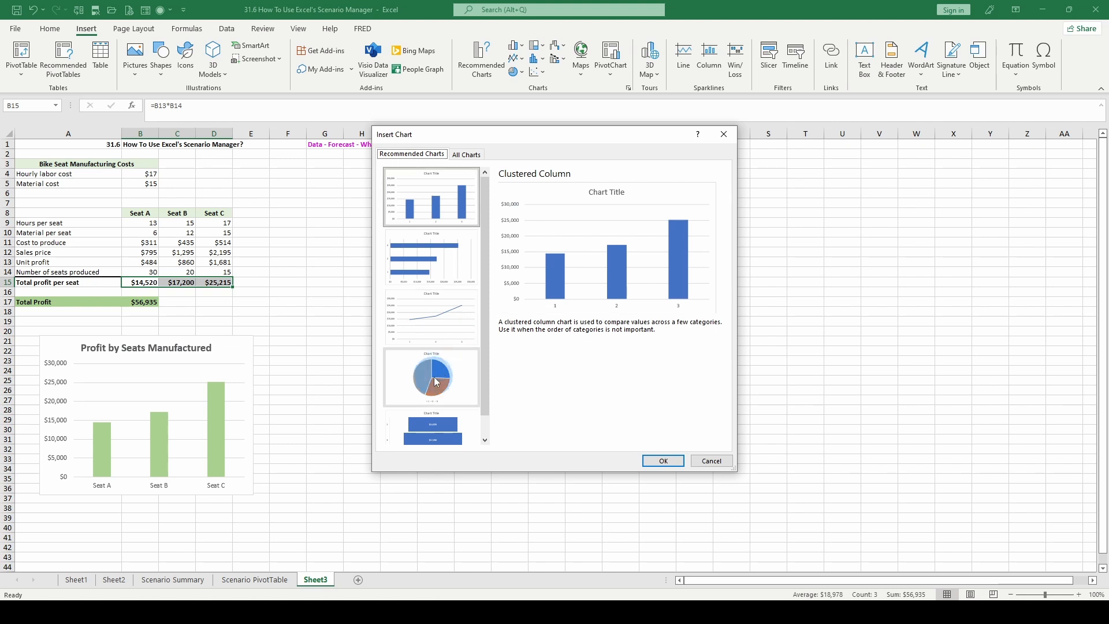
pyautogui.click(712, 461)
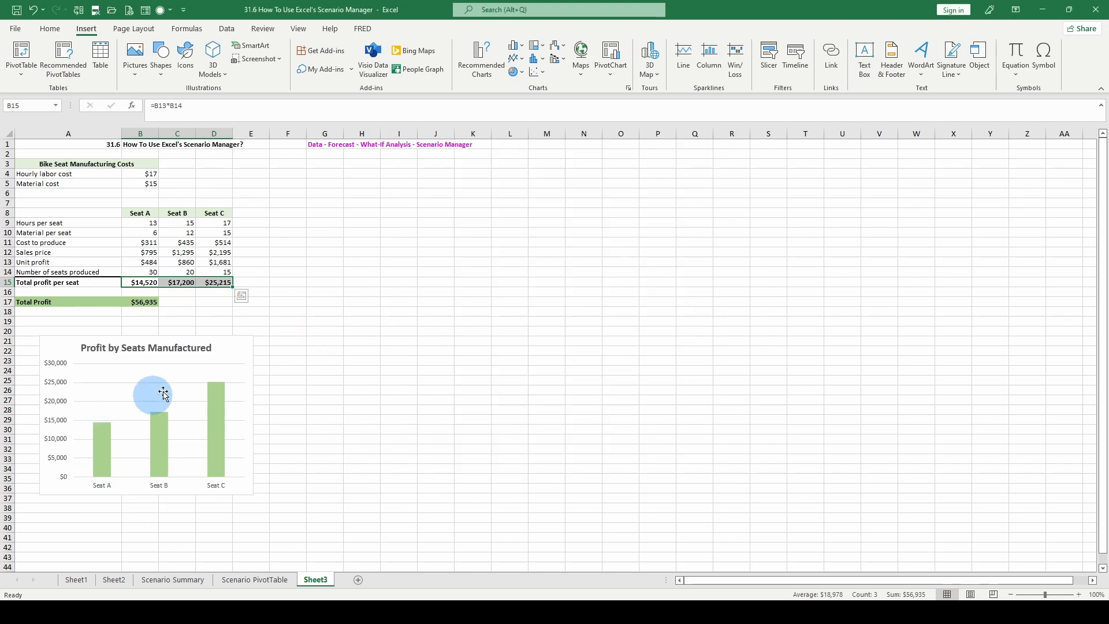